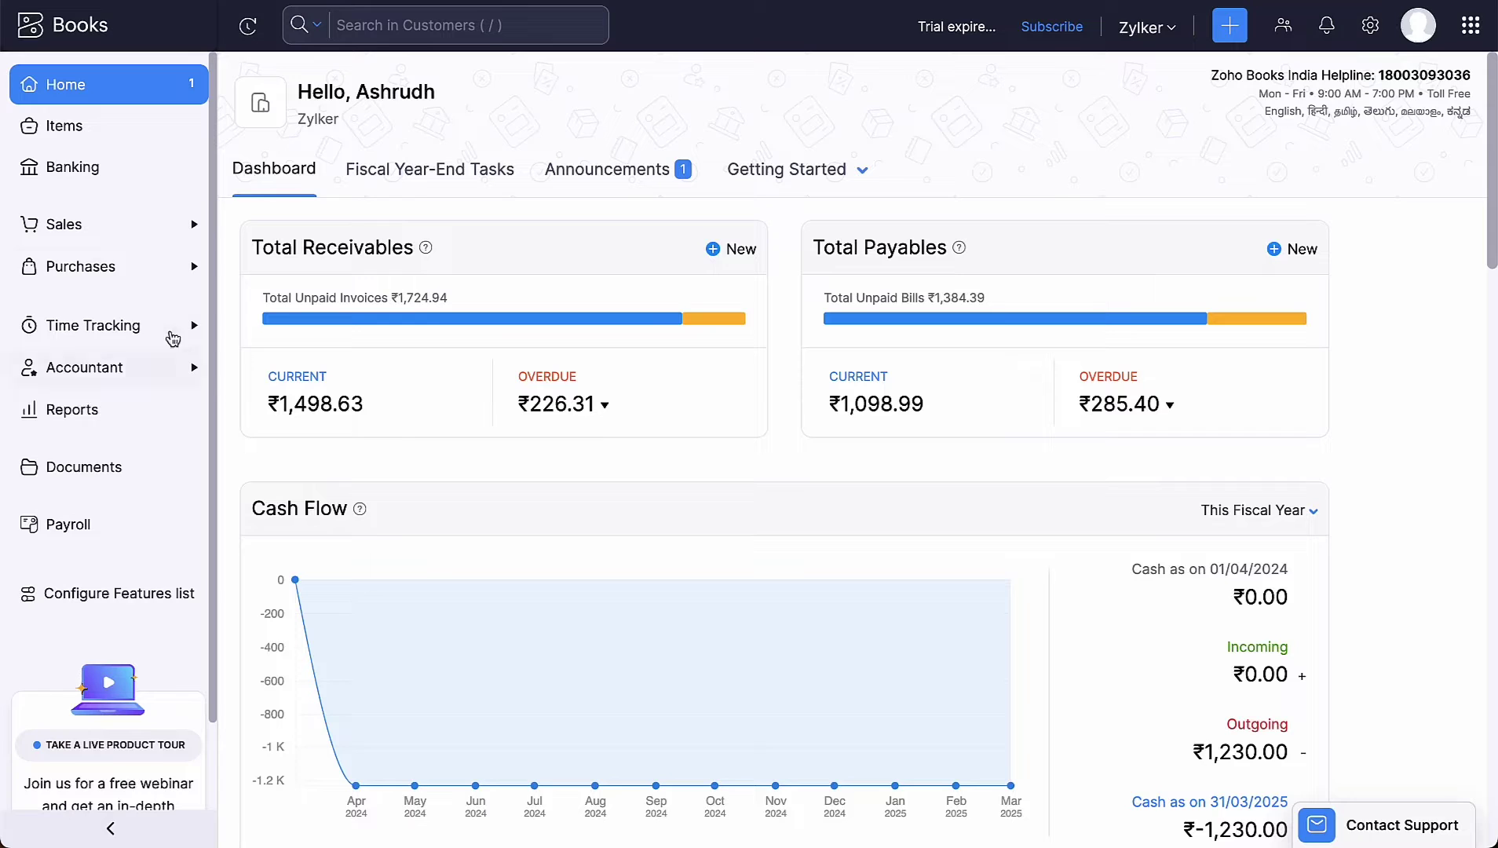
Step: Go to Purchases > Bills and bring up BILL-5's details
{"action": "left_click", "coordinate": [145, 281]}
{"action": "left_click", "coordinate": [135, 474]}
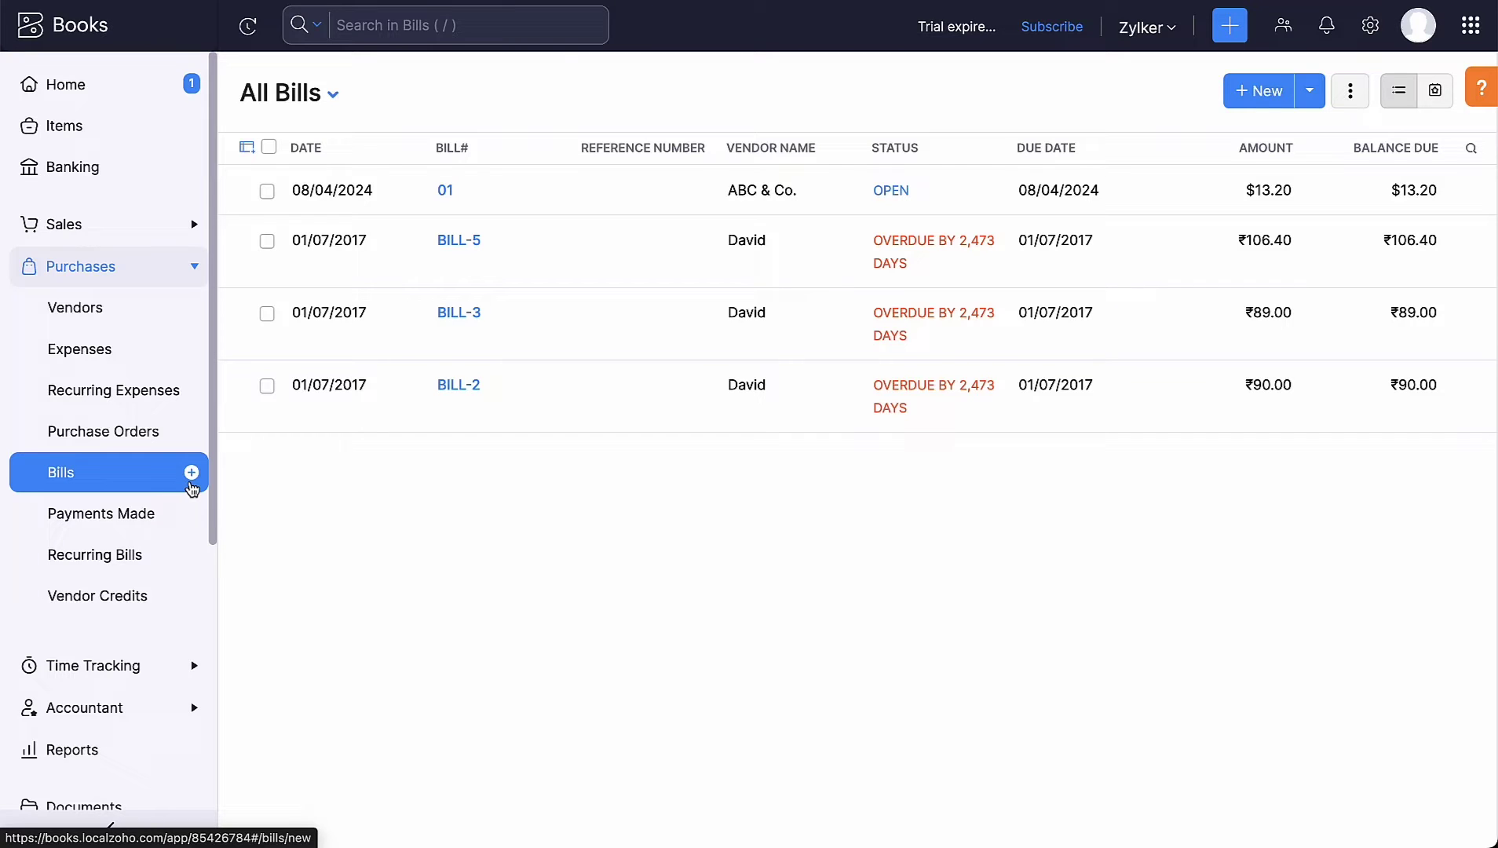
{"action": "left_click", "coordinate": [468, 263]}
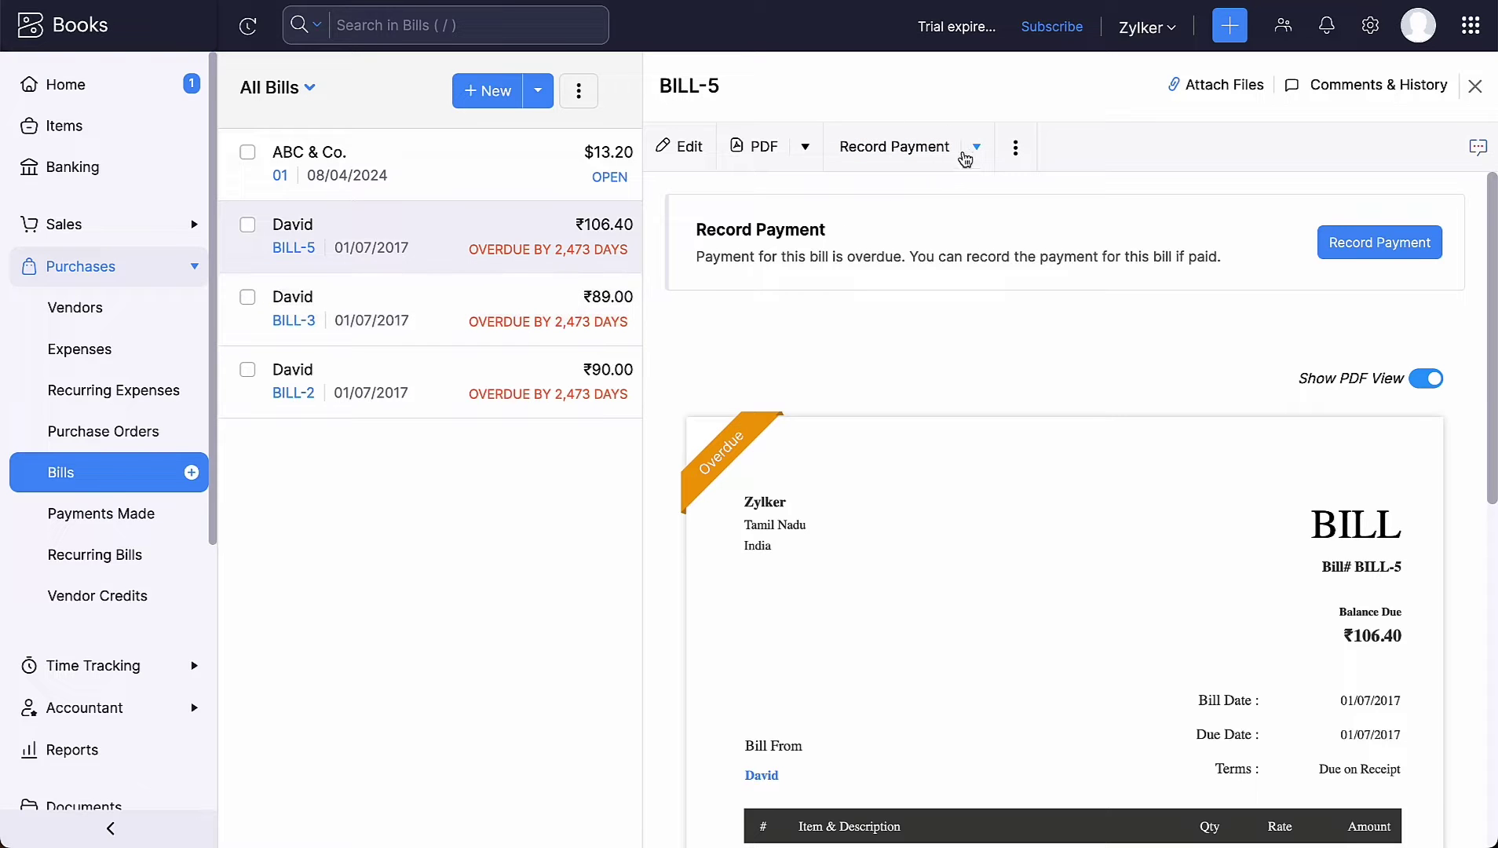
Step: Choose Pay via Check for BILL-5, preview the sample check, and reach the payment form
{"action": "left_click", "coordinate": [967, 156]}
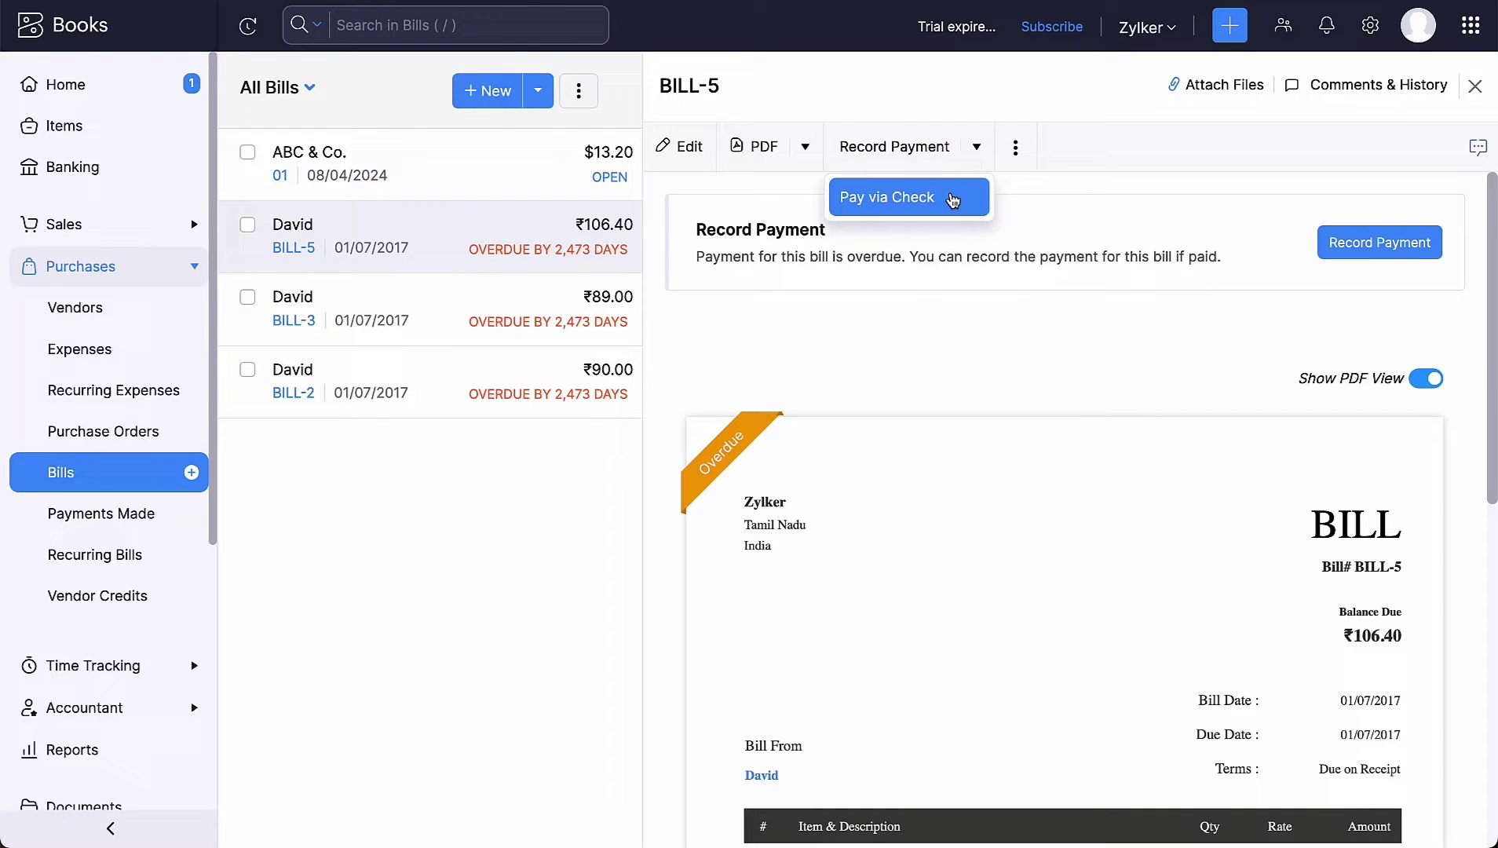
{"action": "left_click", "coordinate": [954, 197]}
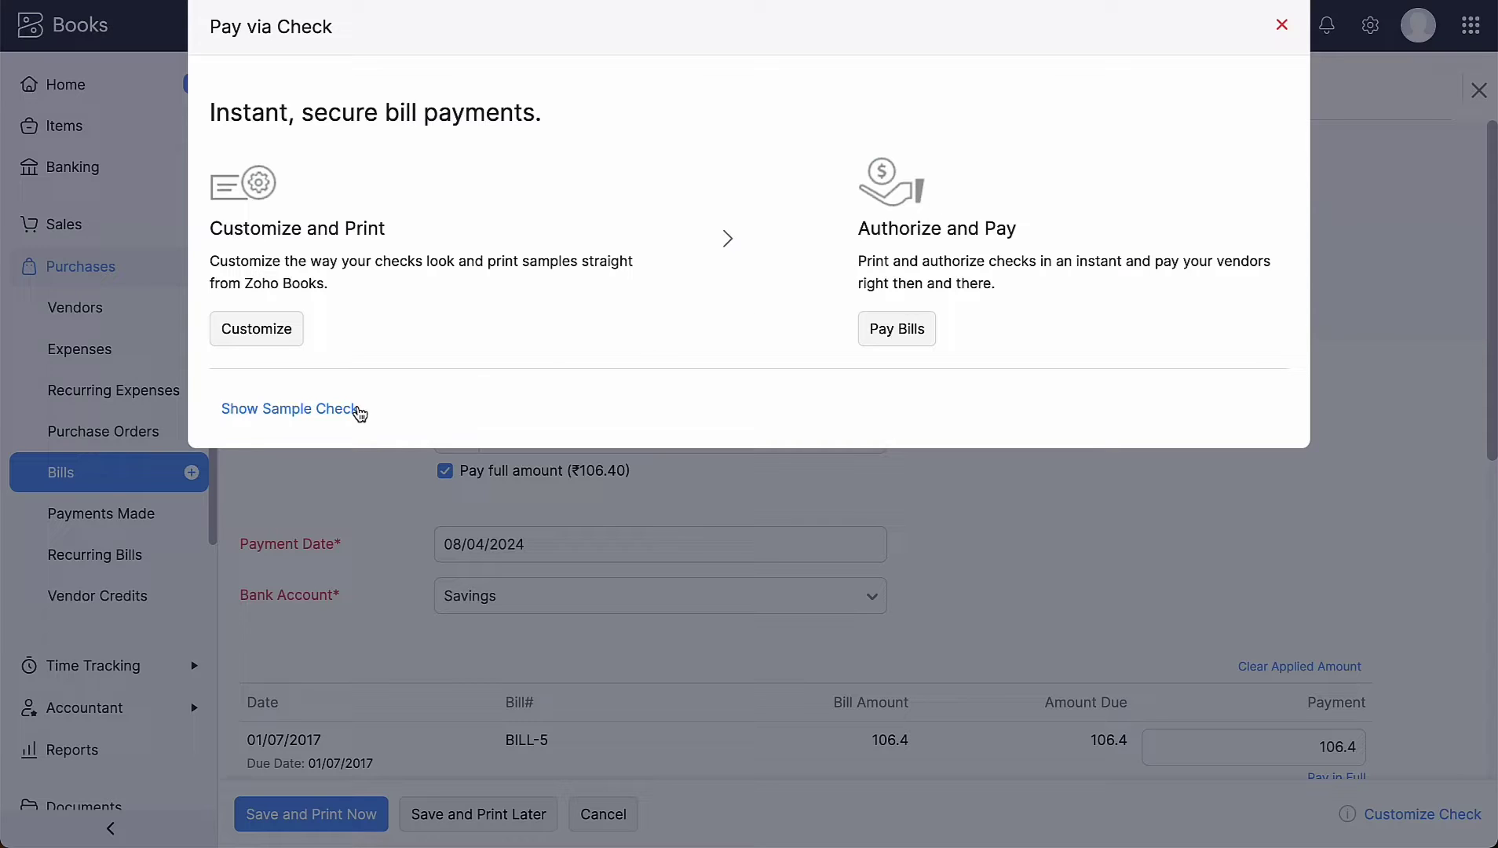
{"action": "left_click", "coordinate": [353, 411]}
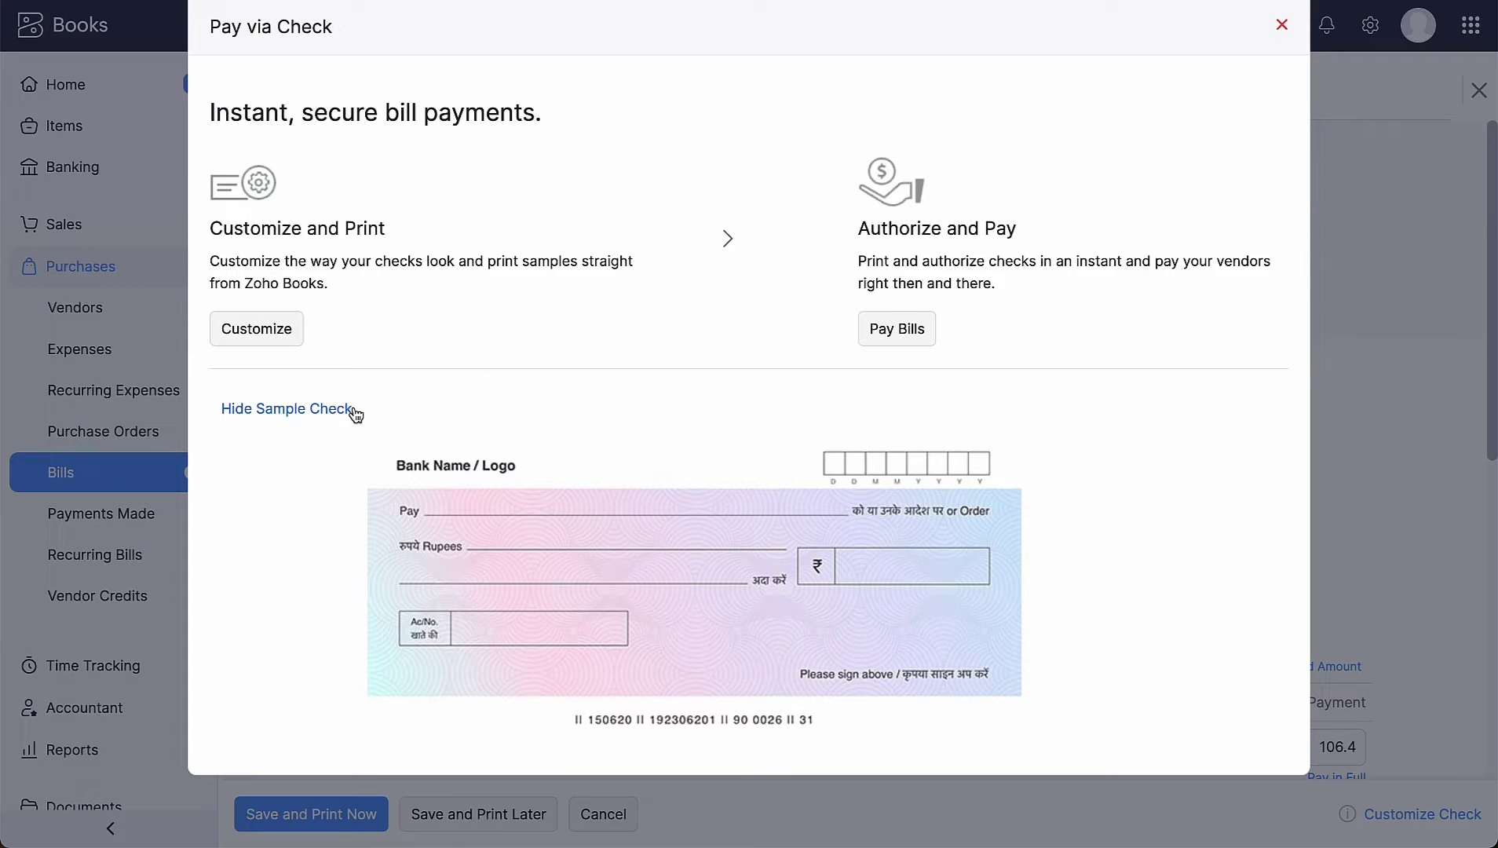
{"action": "left_click", "coordinate": [353, 410]}
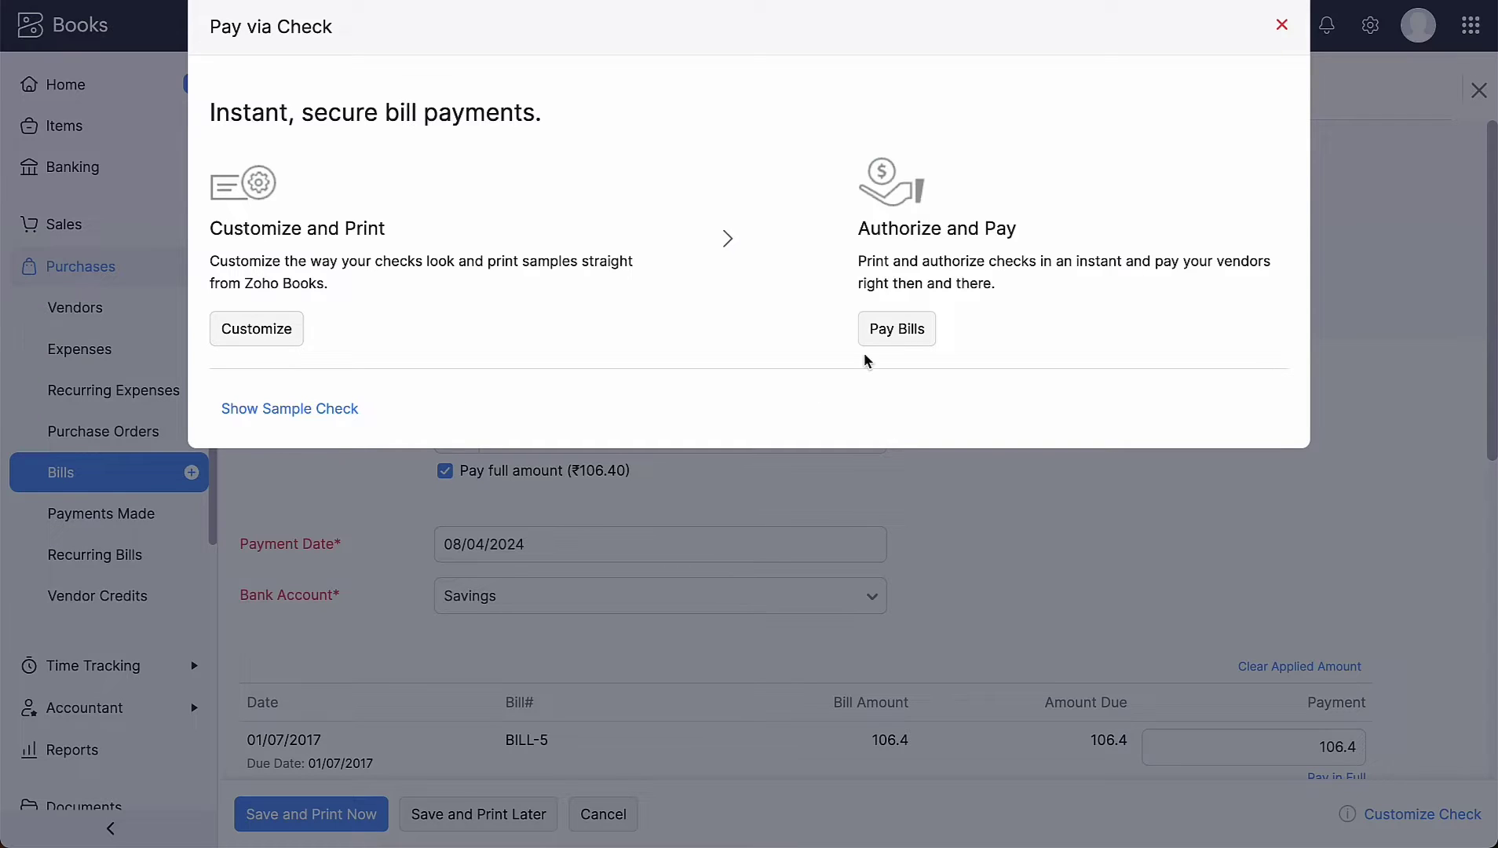
{"action": "left_click", "coordinate": [886, 338]}
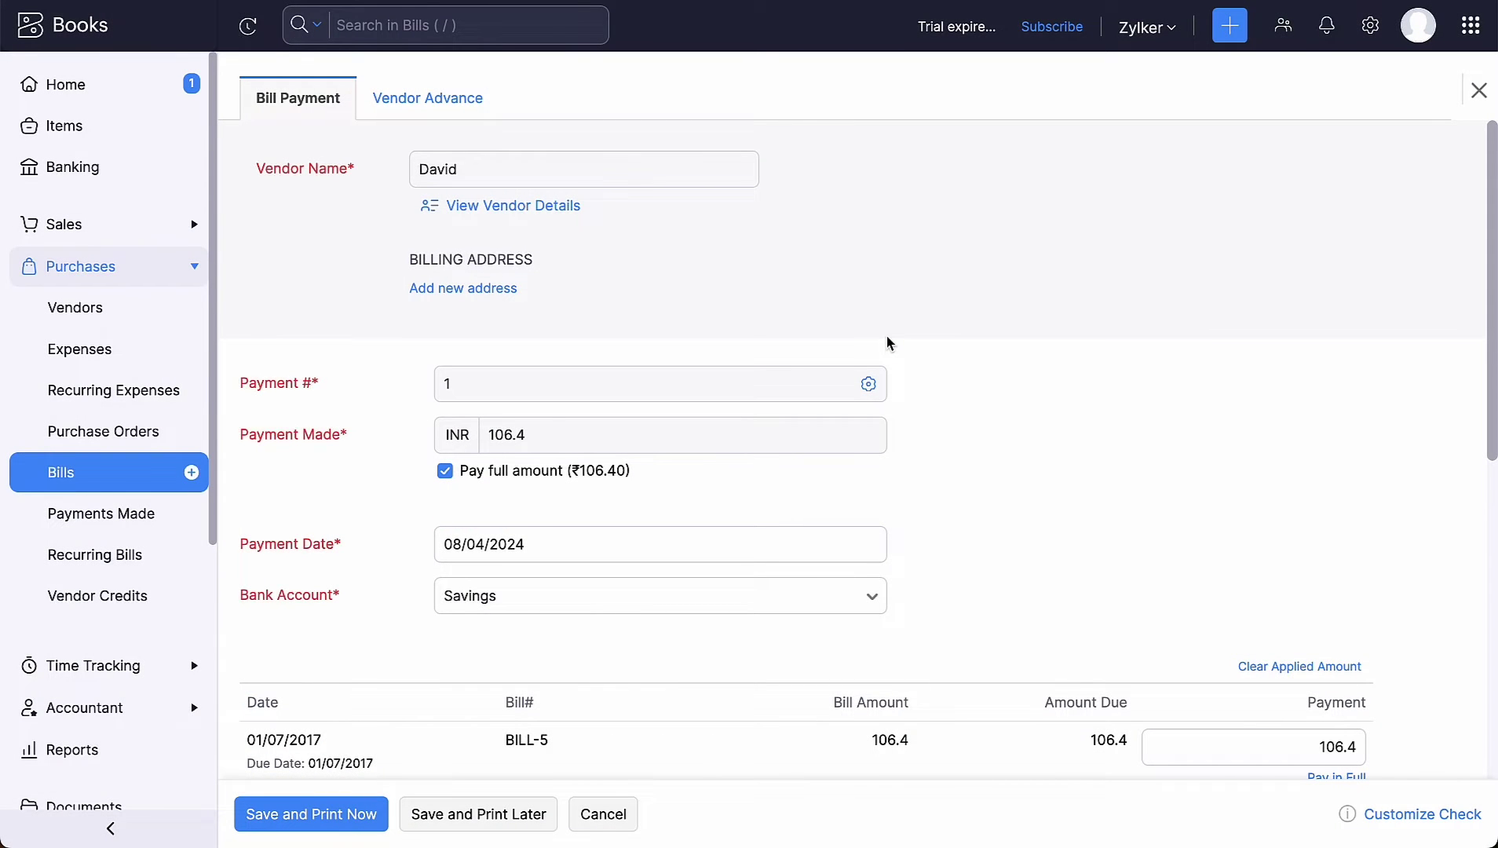
Step: Save the ₹106.40 check payment with Print Now, close the preview, and view Payments Made
{"action": "scroll", "coordinate": [889, 343], "scroll_direction": "down", "scroll_amount": 7}
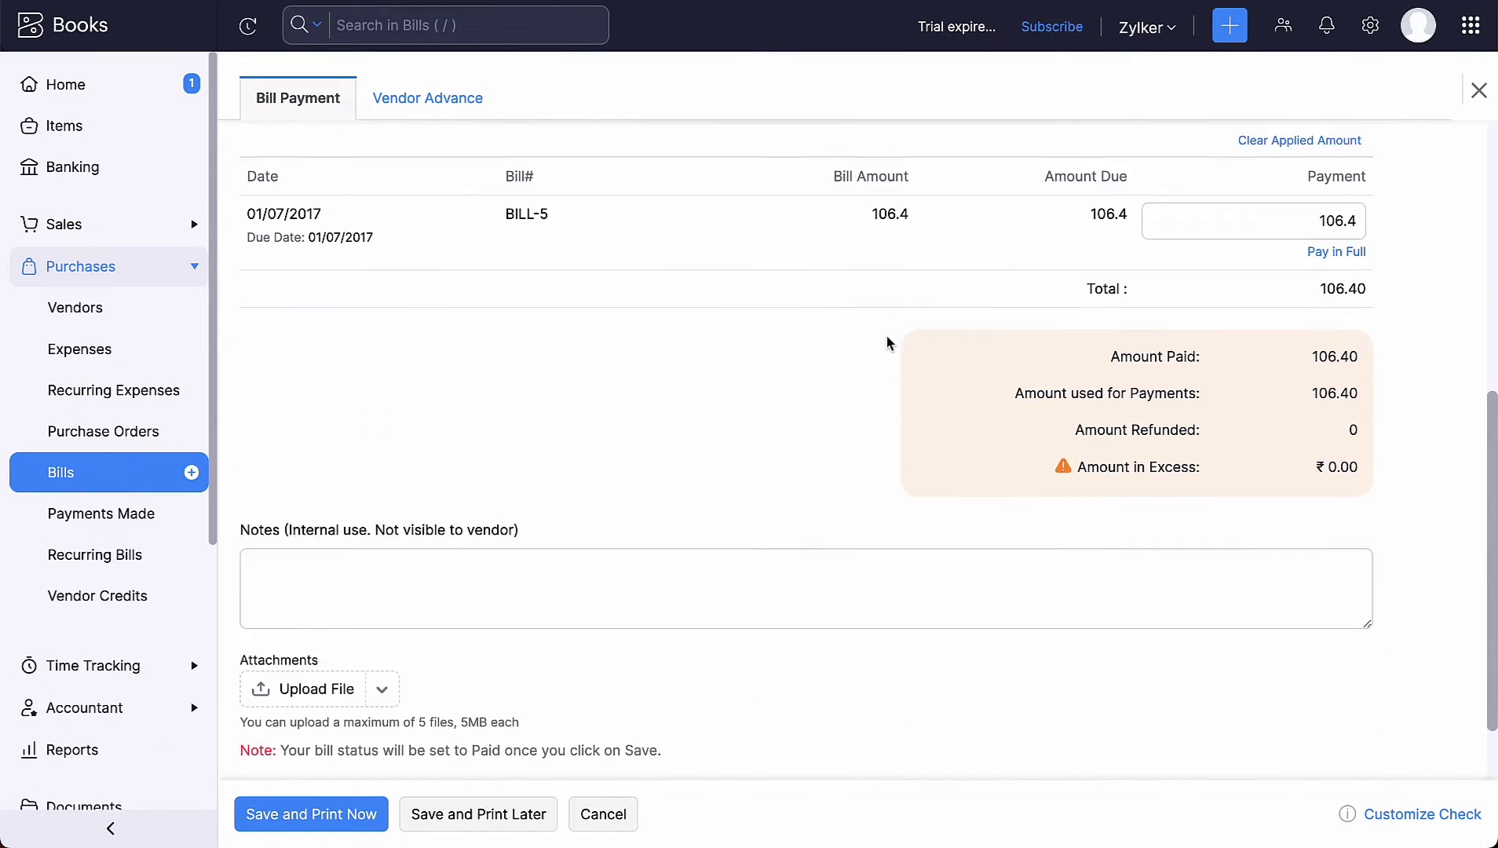
{"action": "scroll", "coordinate": [889, 343], "scroll_direction": "down", "scroll_amount": 1}
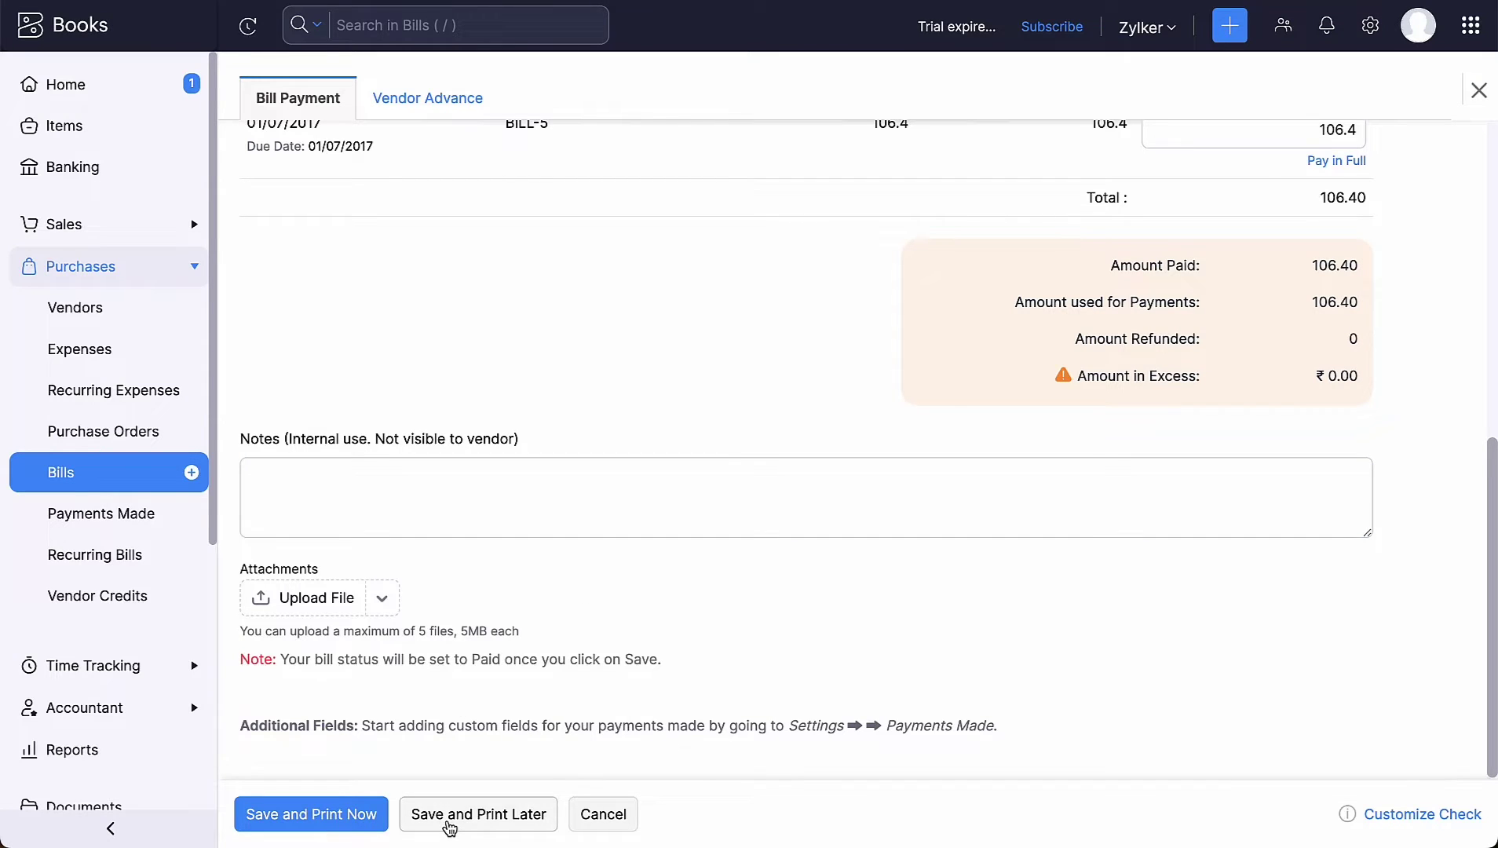
{"action": "left_click", "coordinate": [343, 823]}
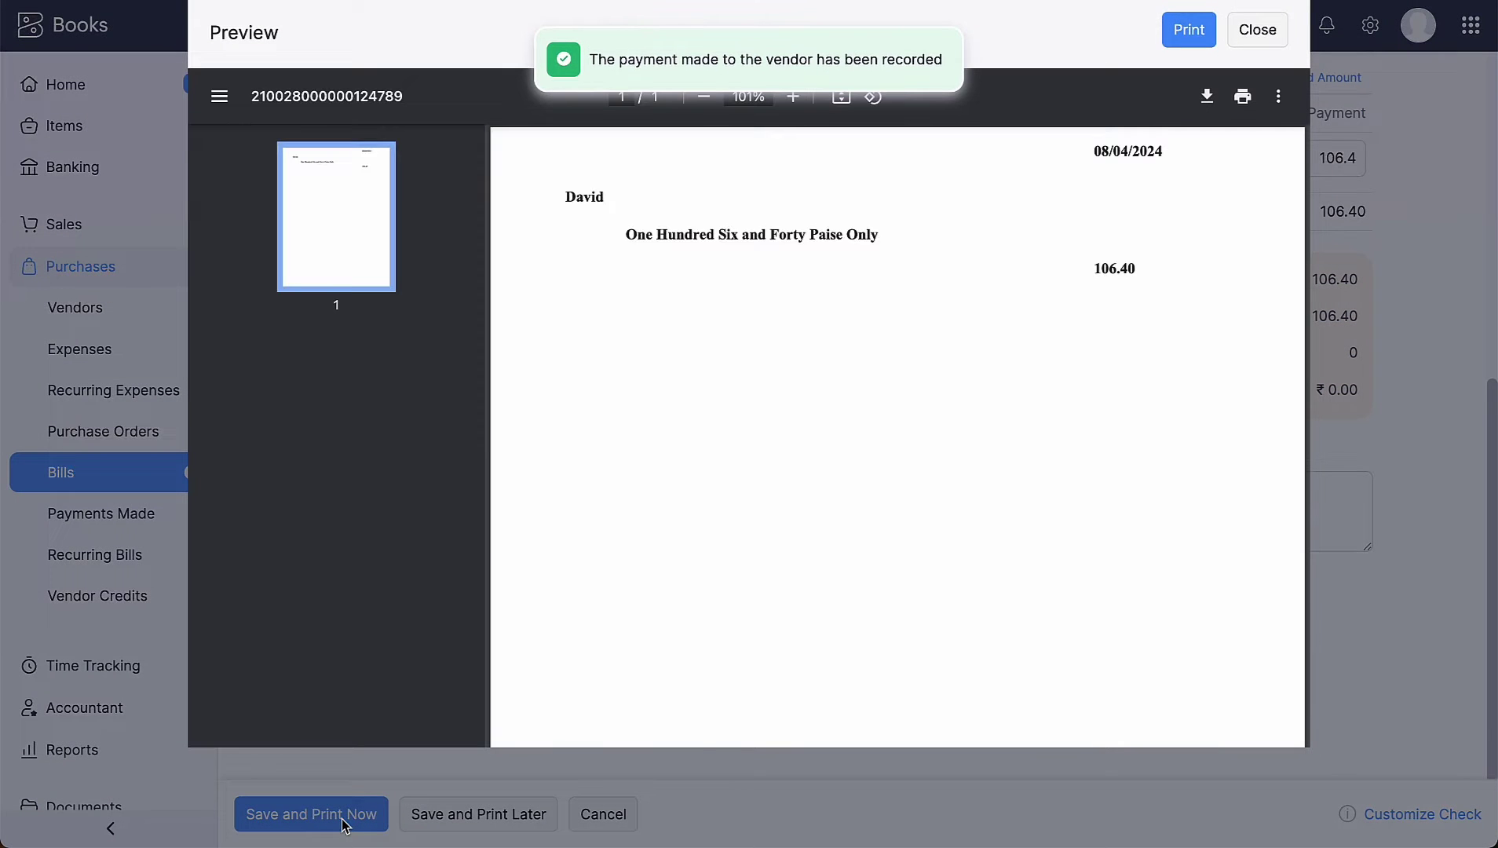
{"action": "key", "text": "Escape"}
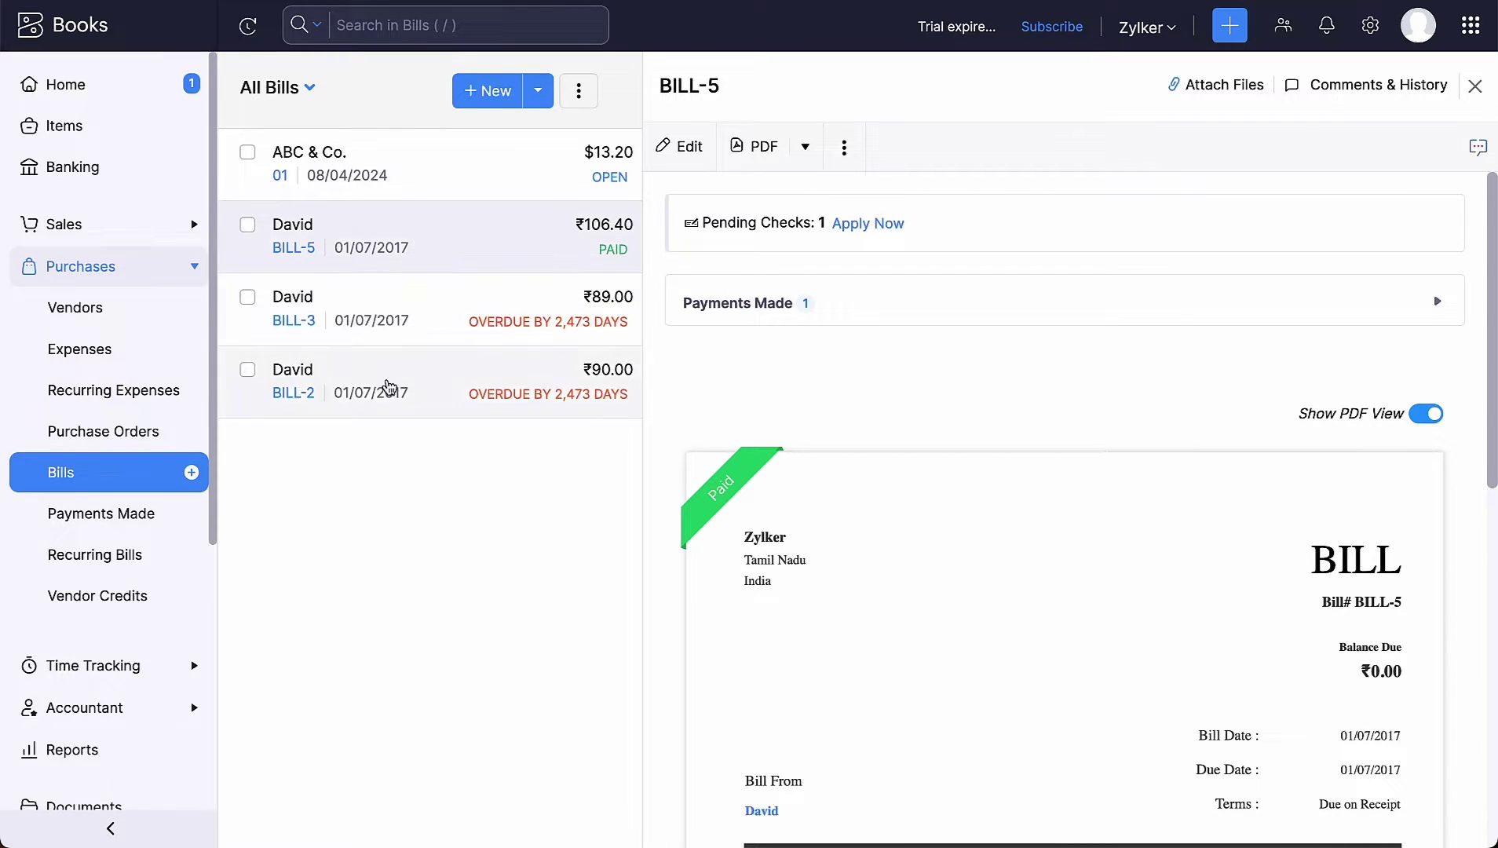
{"action": "left_click", "coordinate": [147, 531]}
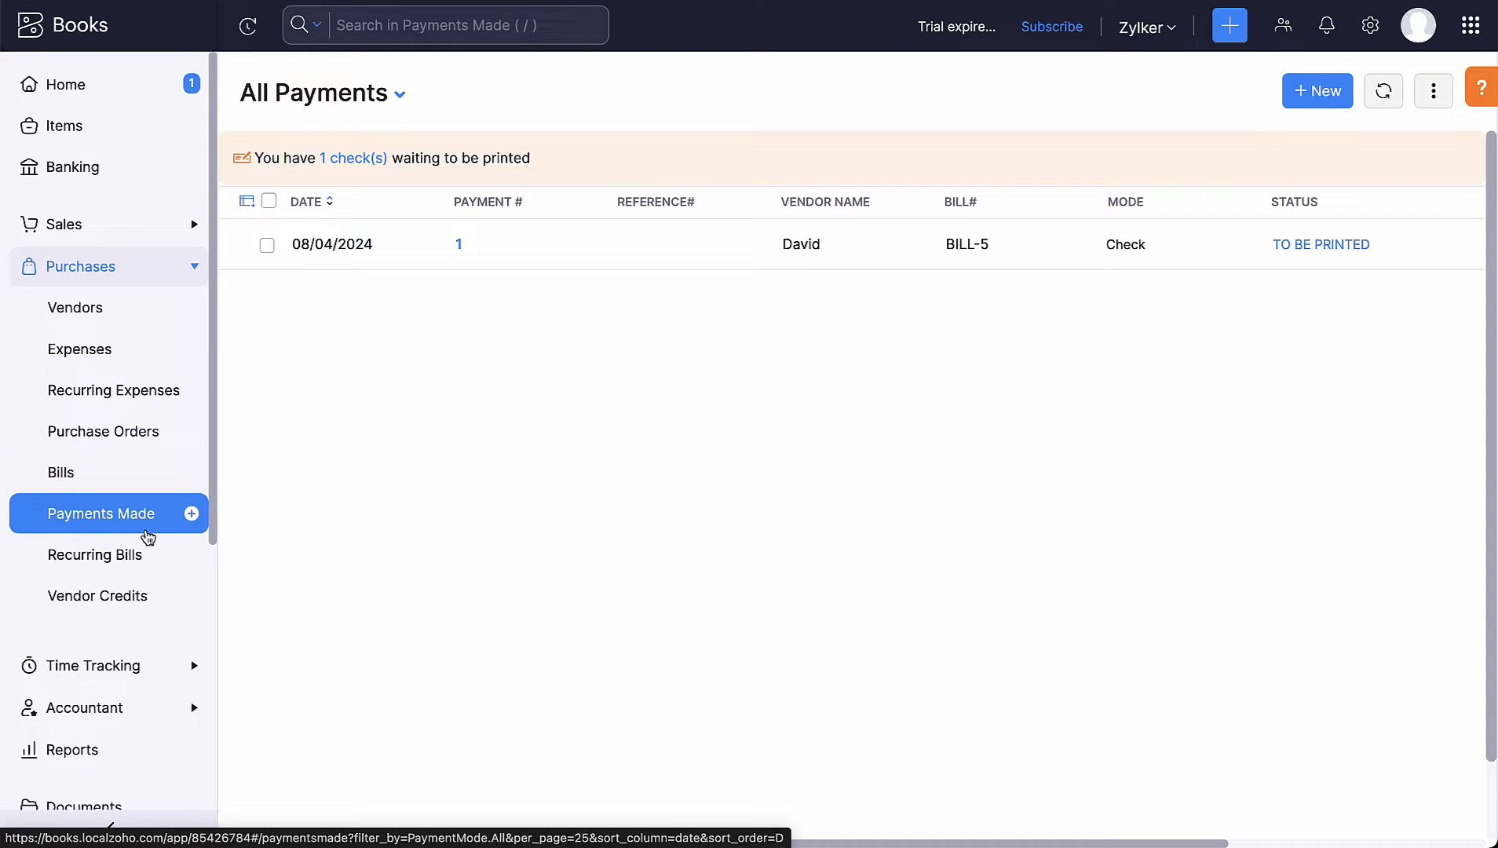
Step: Print payment 1's check as a PDF and confirm it printed correctly as check number 1
{"action": "left_click", "coordinate": [462, 261]}
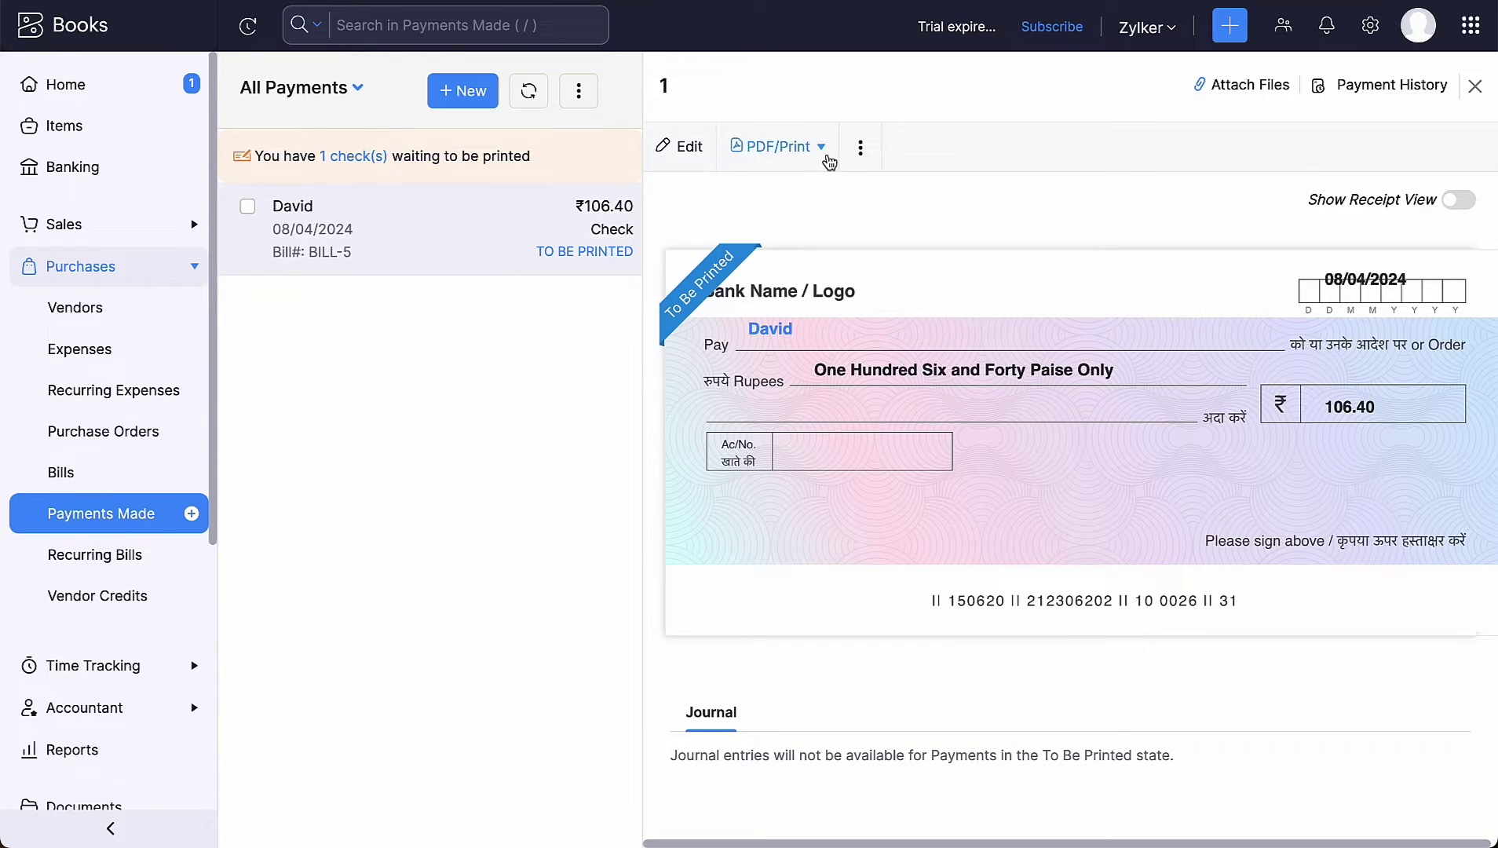
{"action": "left_click", "coordinate": [827, 157]}
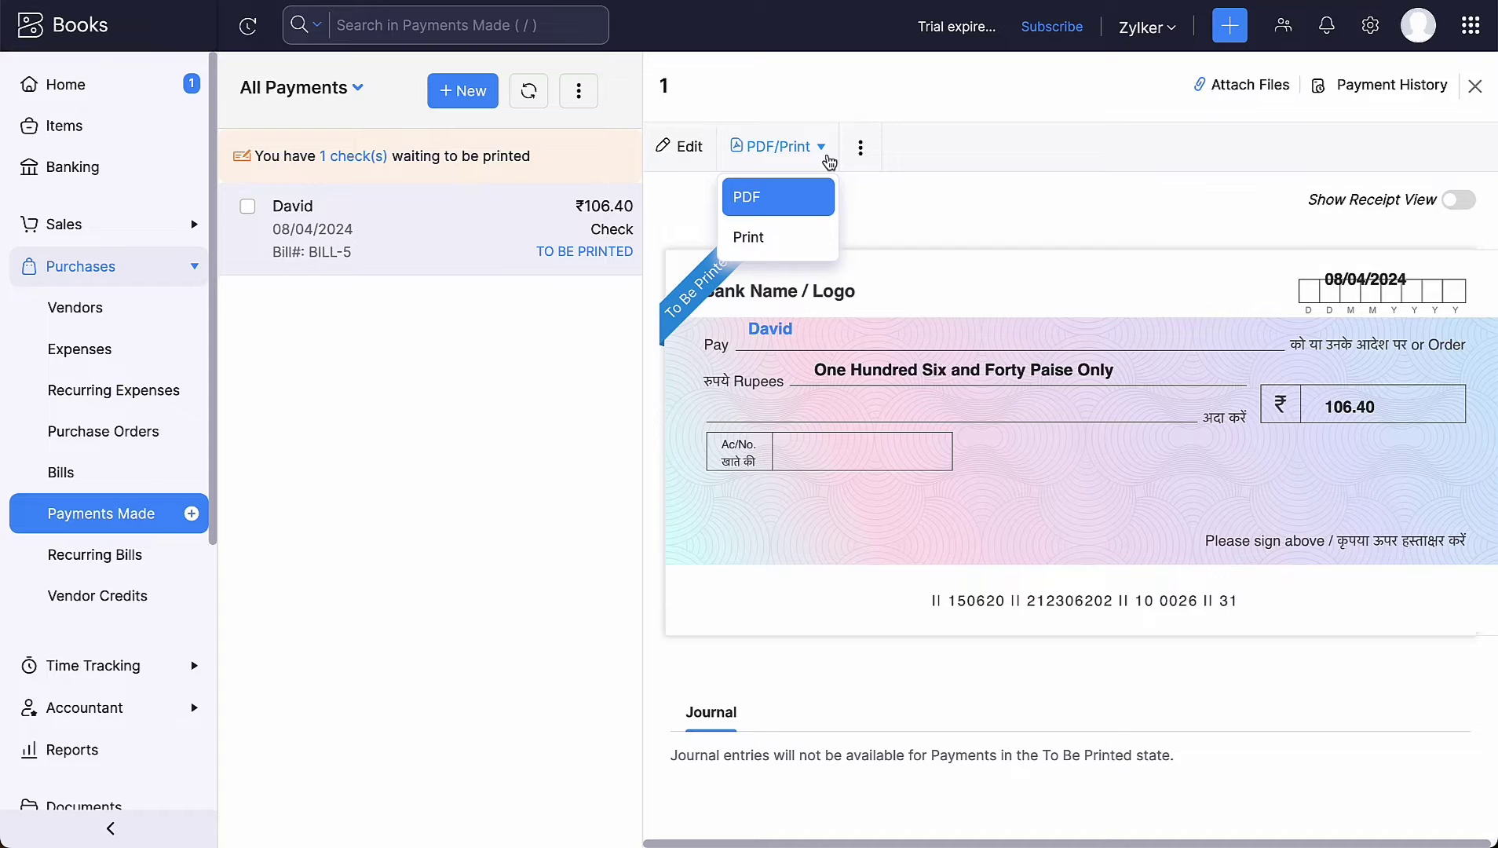
{"action": "left_click", "coordinate": [800, 235]}
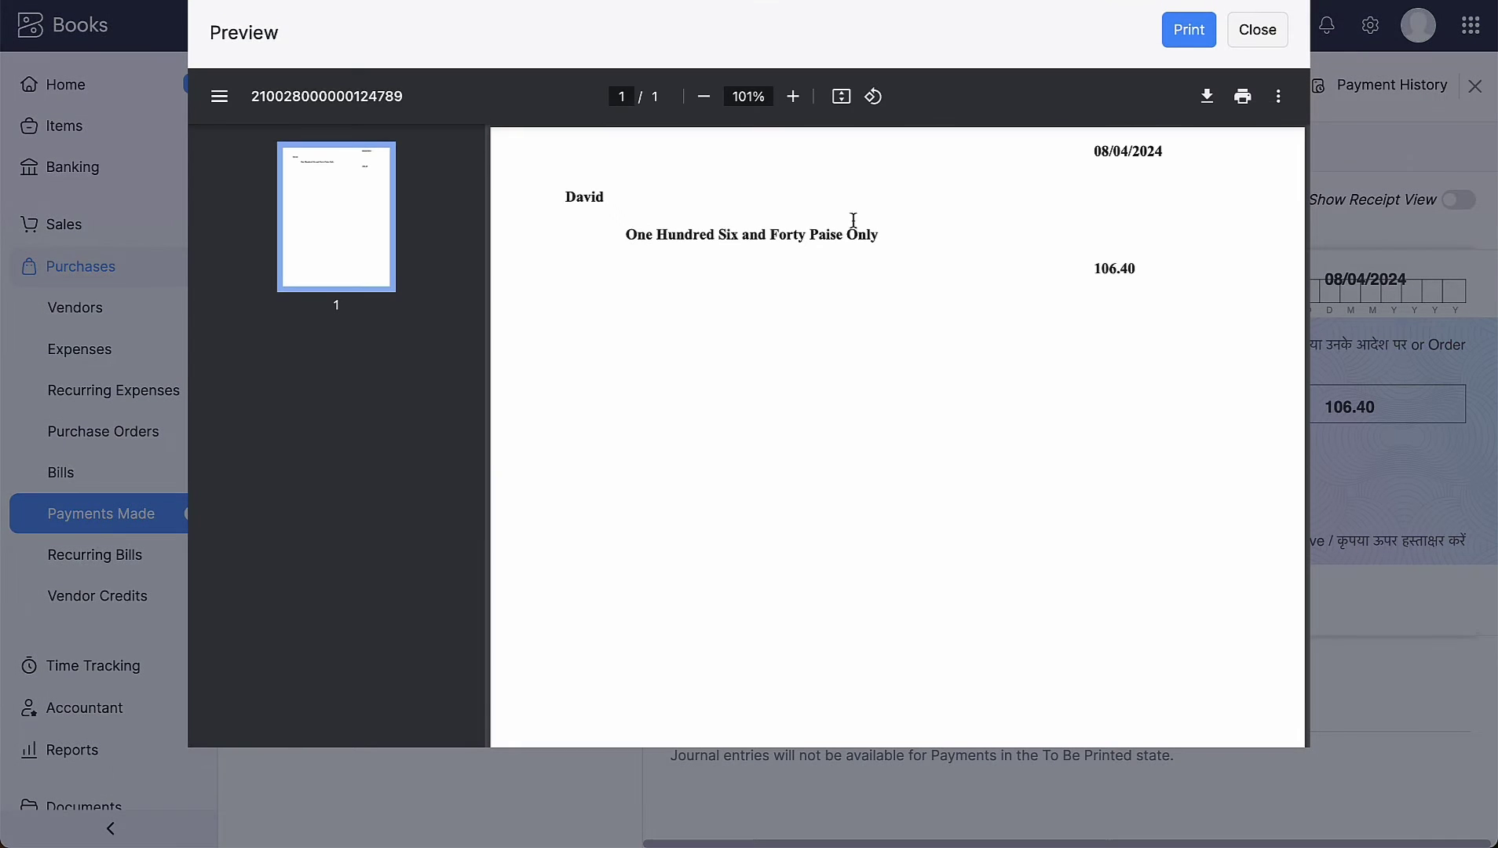
{"action": "left_click", "coordinate": [1194, 36]}
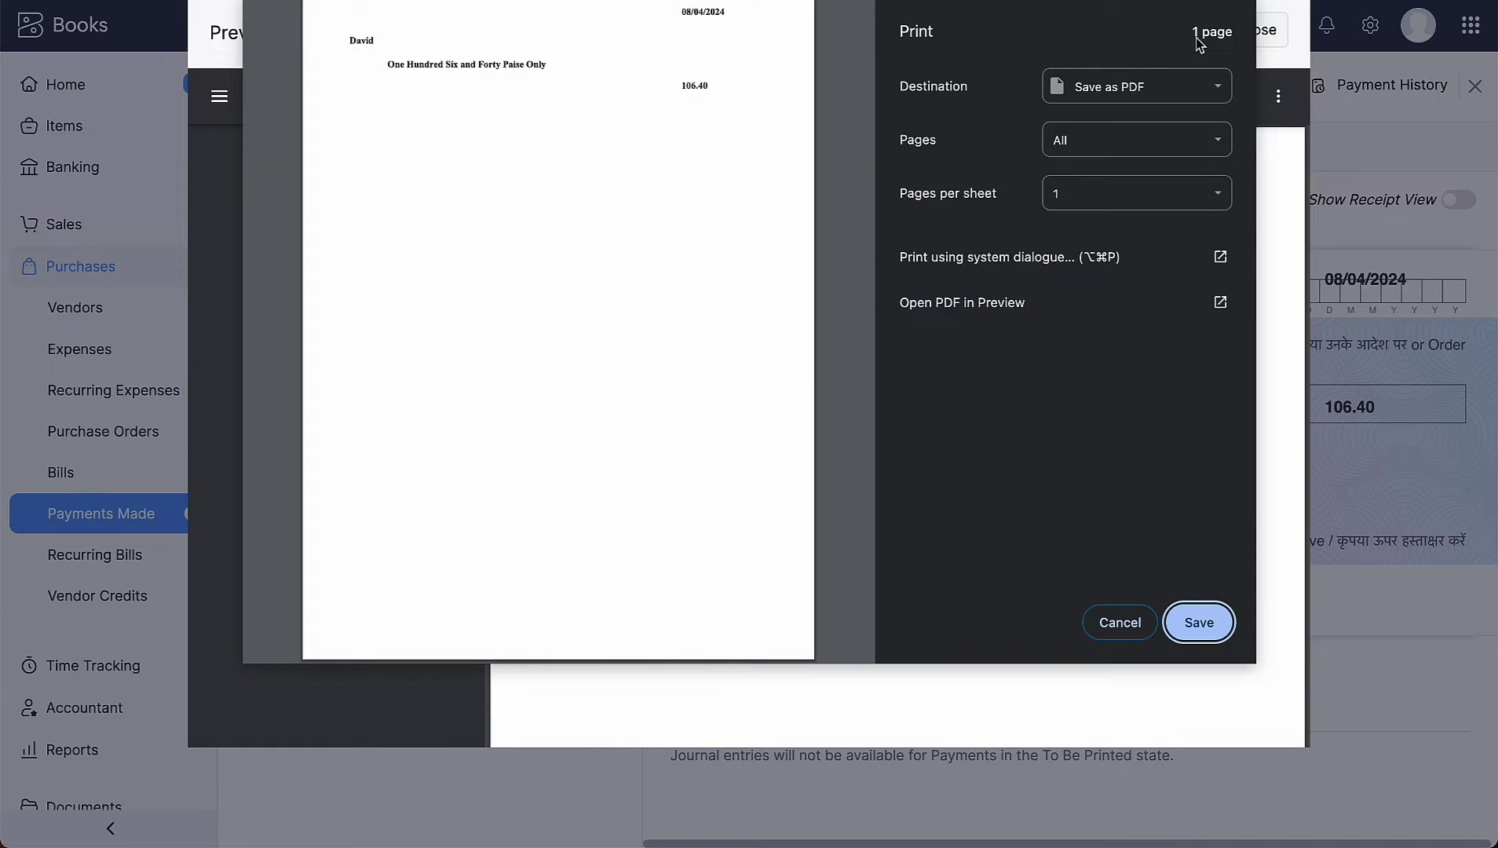
{"action": "left_click", "coordinate": [1208, 622]}
{"action": "left_click", "coordinate": [940, 384]}
{"action": "left_click", "coordinate": [1257, 29]}
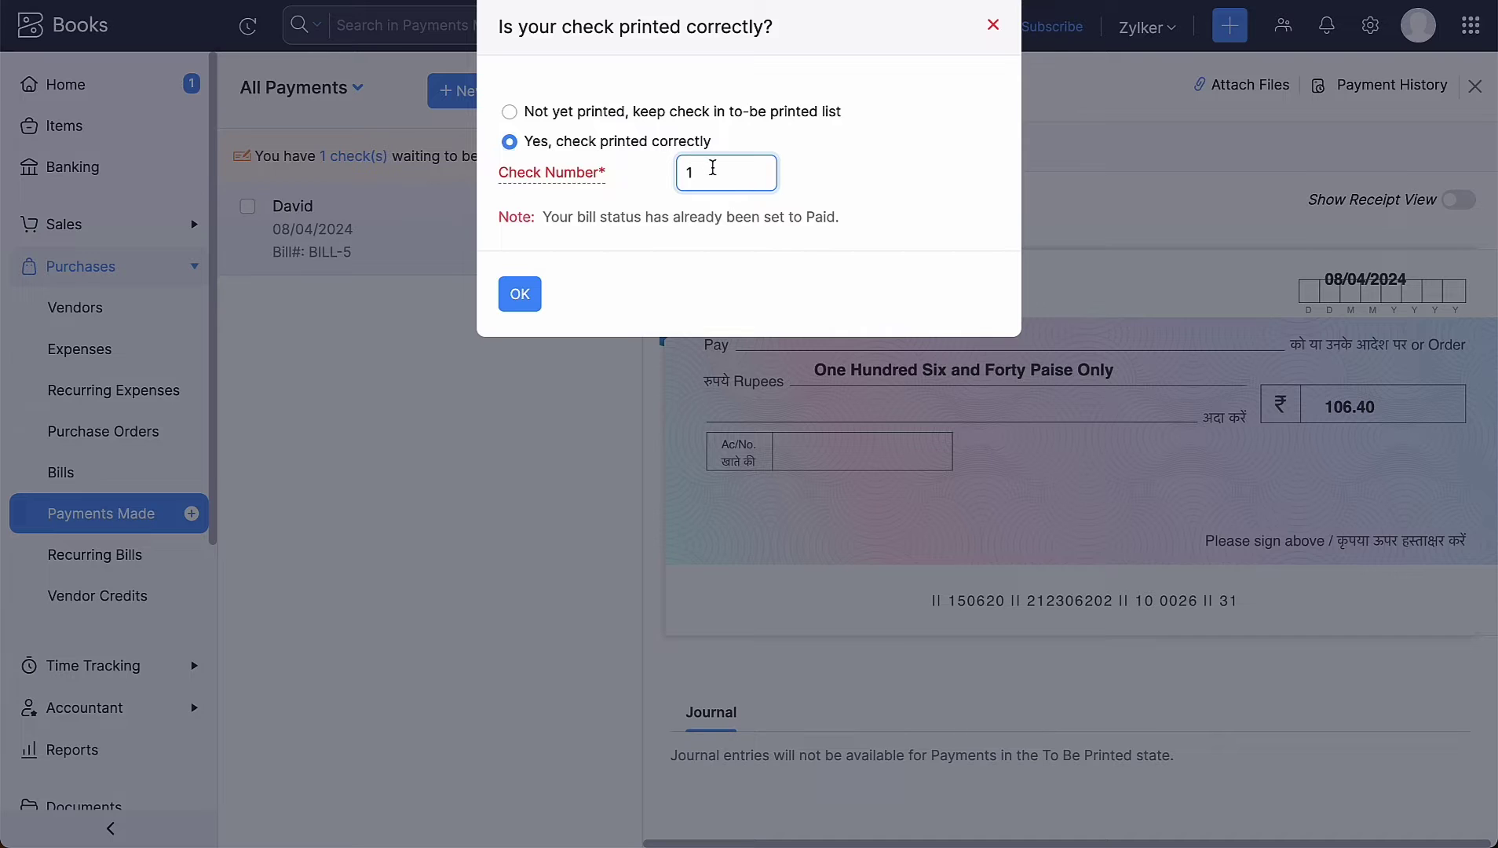
{"action": "left_click", "coordinate": [525, 293]}
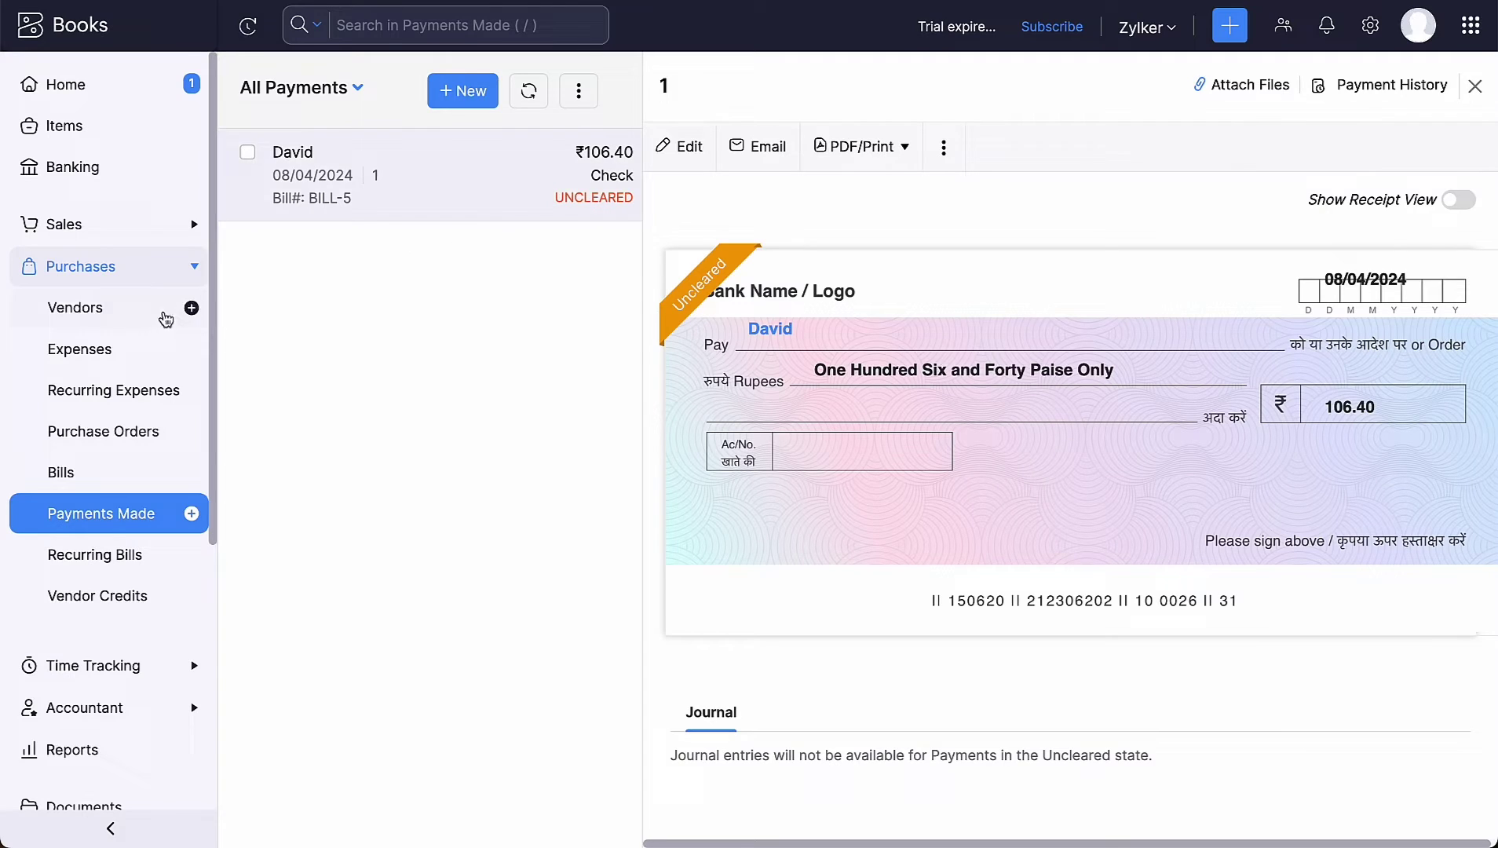
Step: Start a Pay Bill via Check transaction from vendor David's page
{"action": "left_click", "coordinate": [140, 321]}
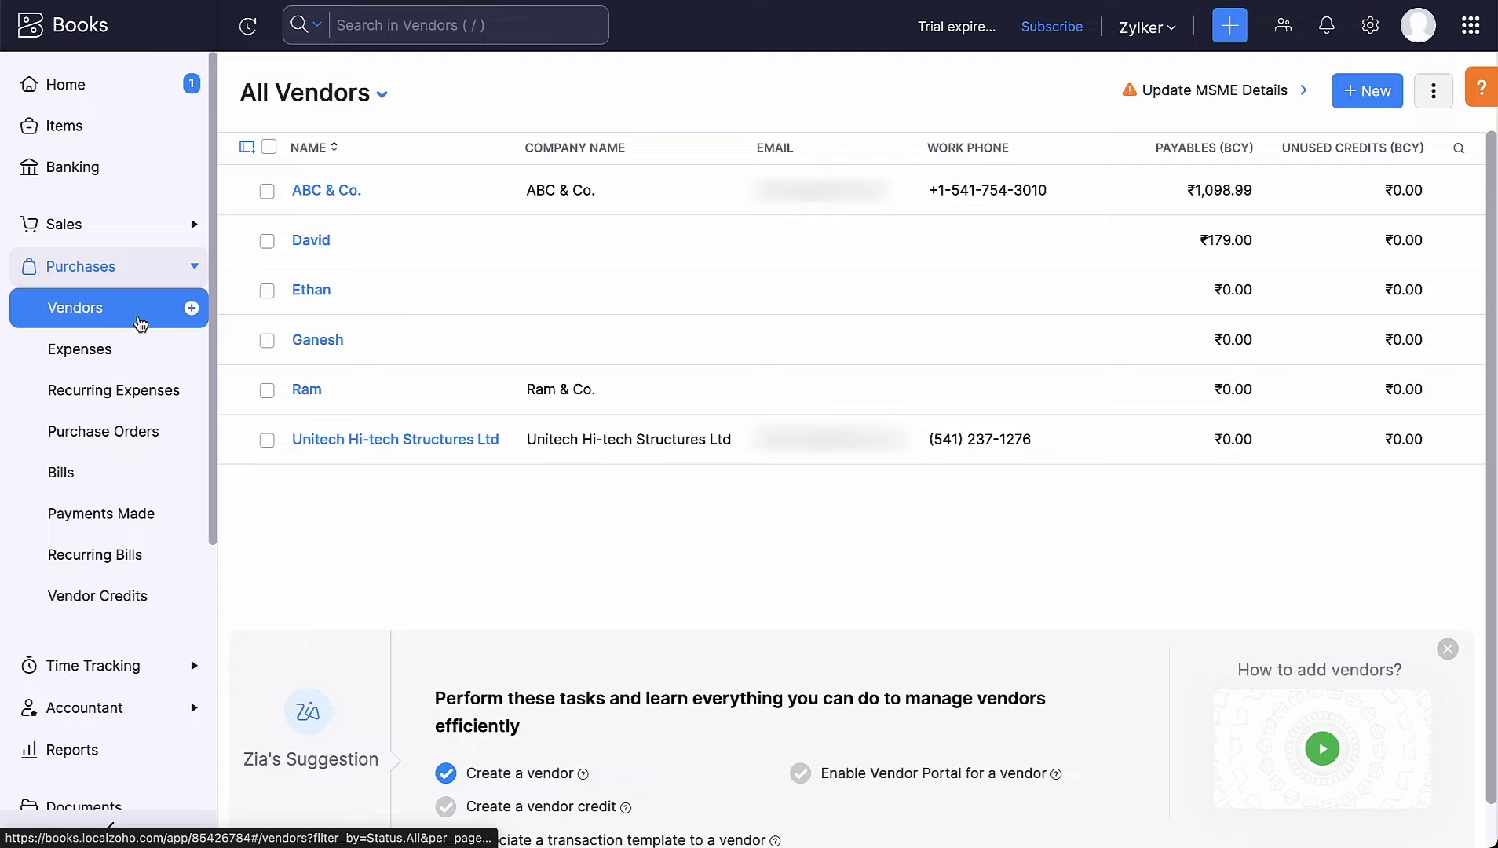
{"action": "left_click", "coordinate": [302, 245]}
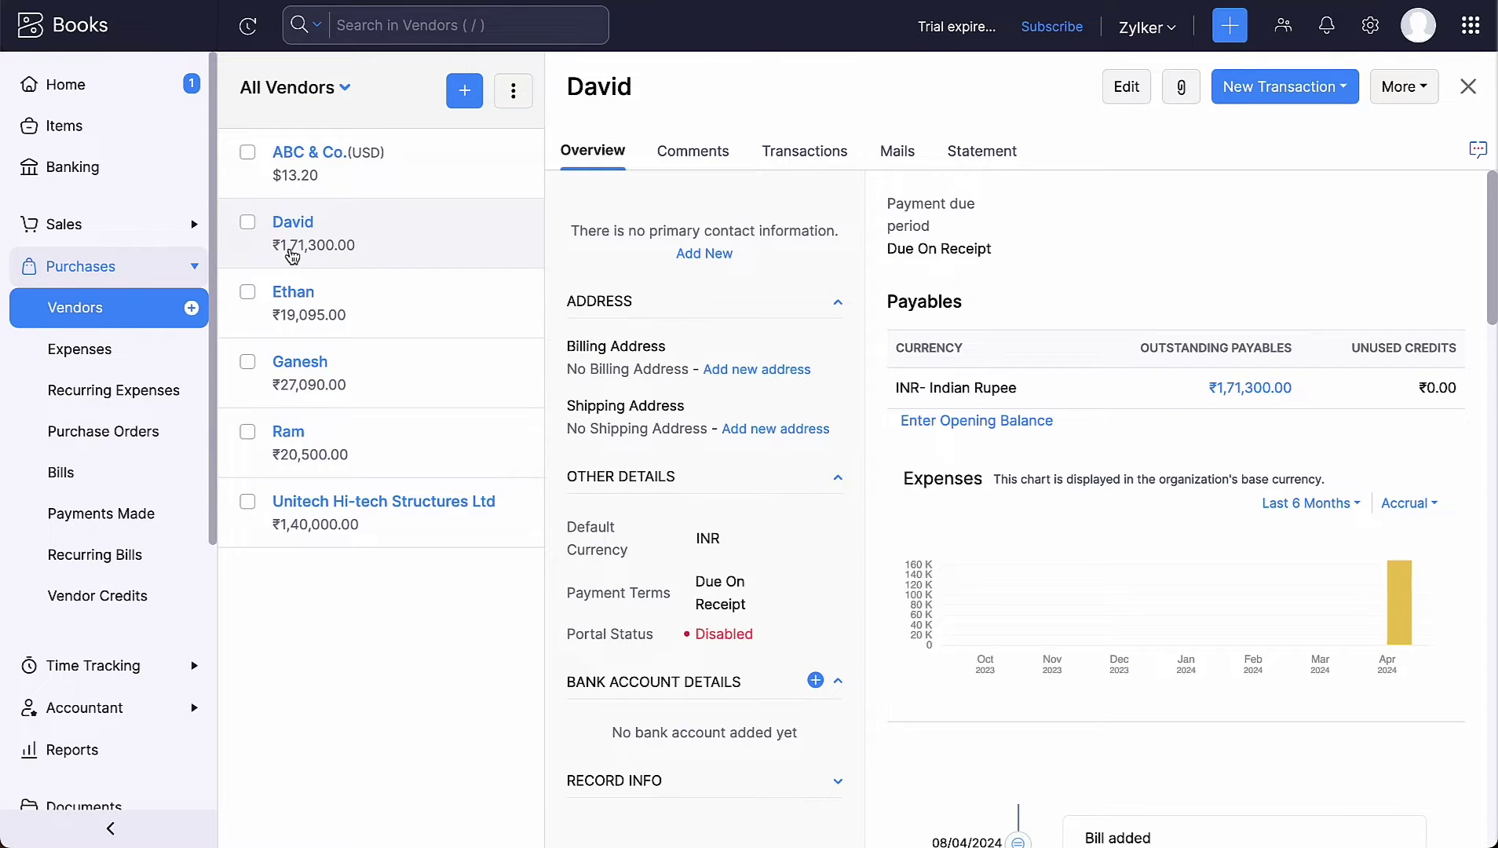
{"action": "left_click", "coordinate": [1269, 96]}
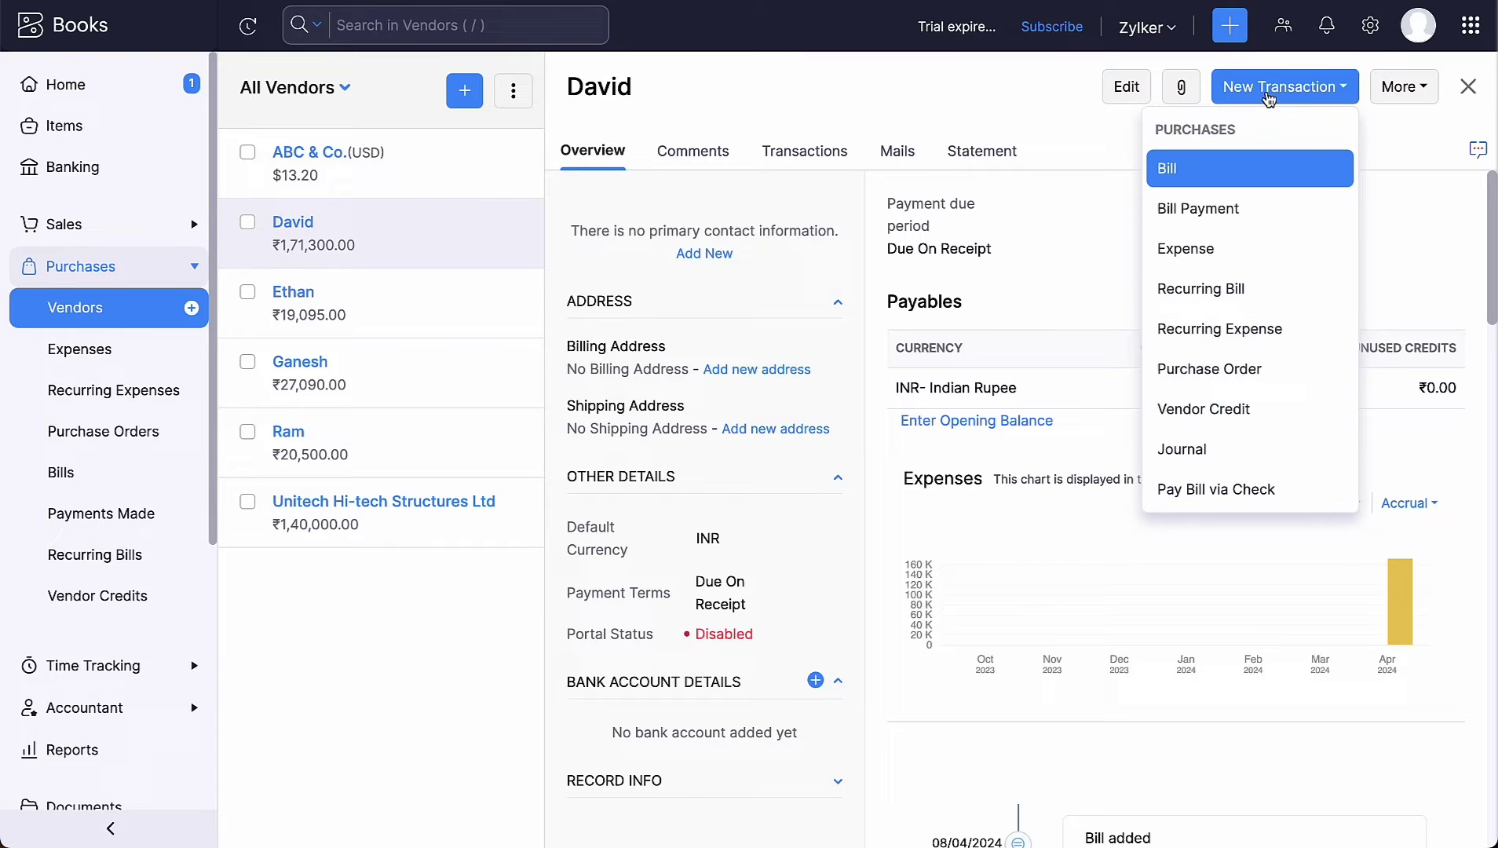
{"action": "left_click", "coordinate": [1295, 488]}
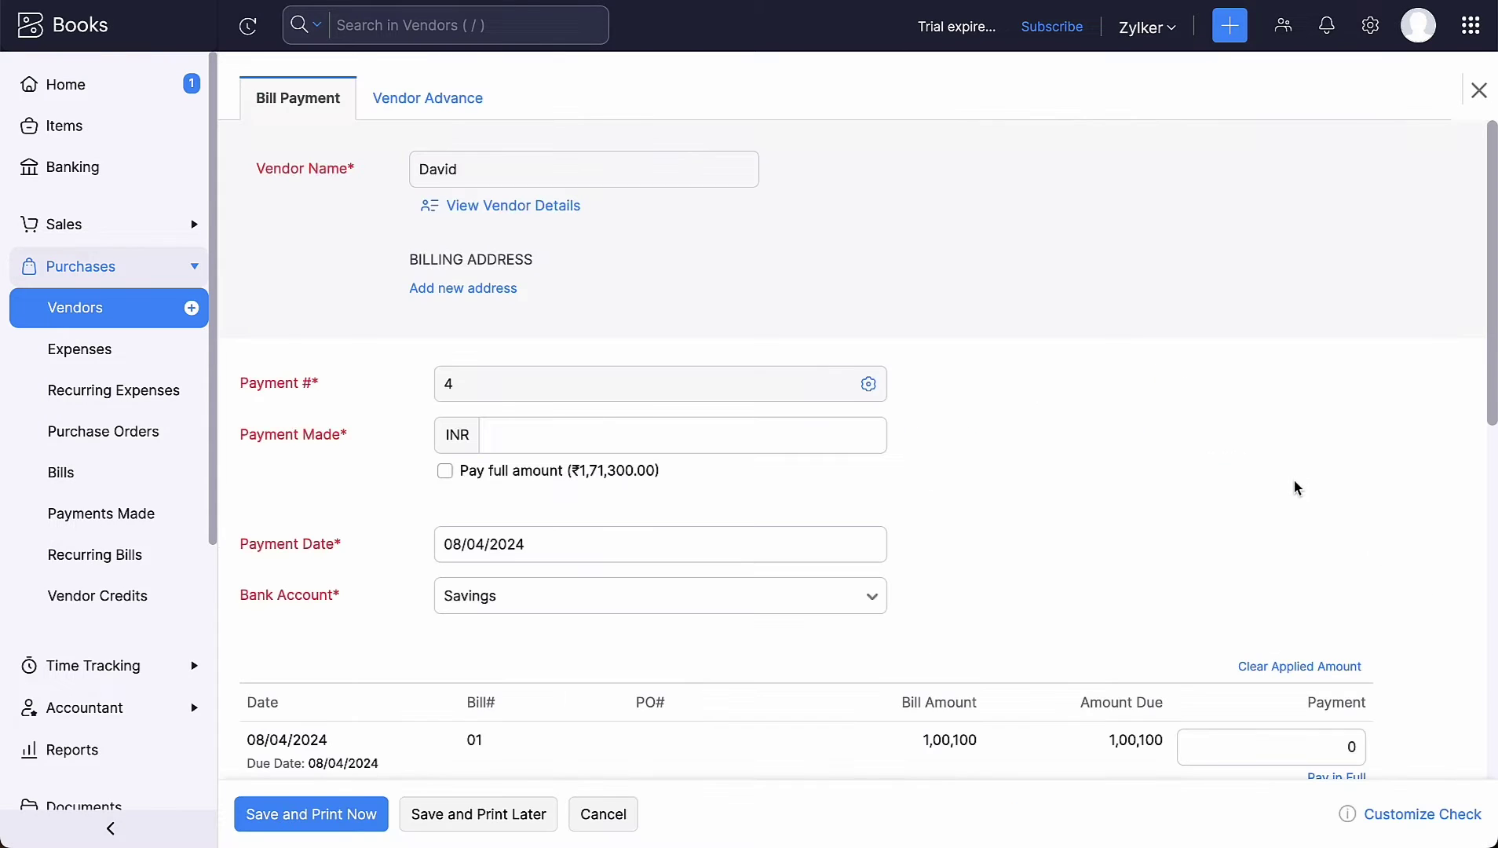
{"action": "scroll", "coordinate": [1297, 488], "scroll_direction": "down", "scroll_amount": 5}
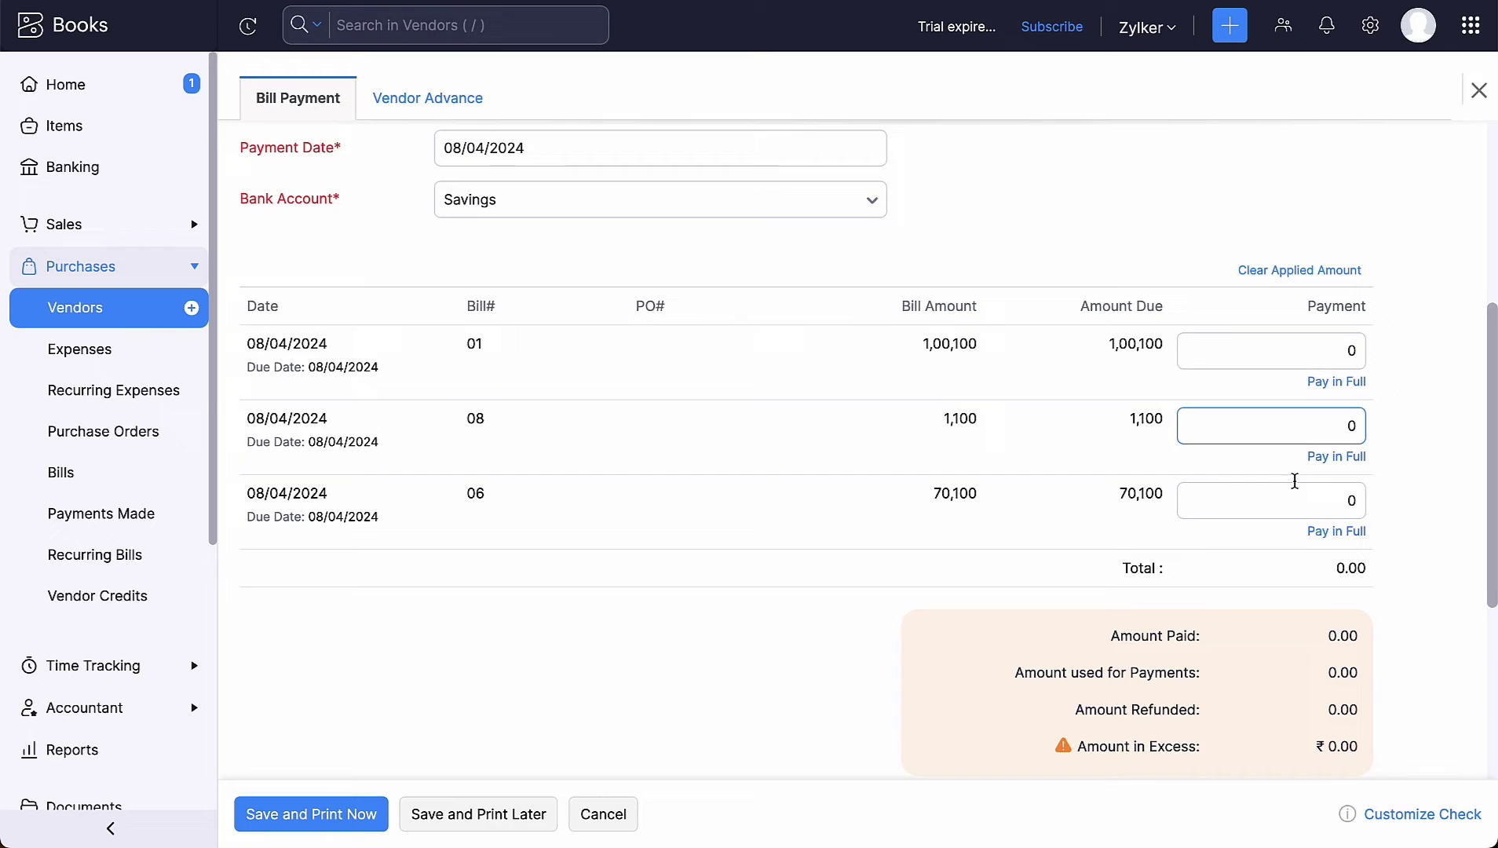
{"action": "scroll", "coordinate": [1295, 481], "scroll_direction": "up", "scroll_amount": 3}
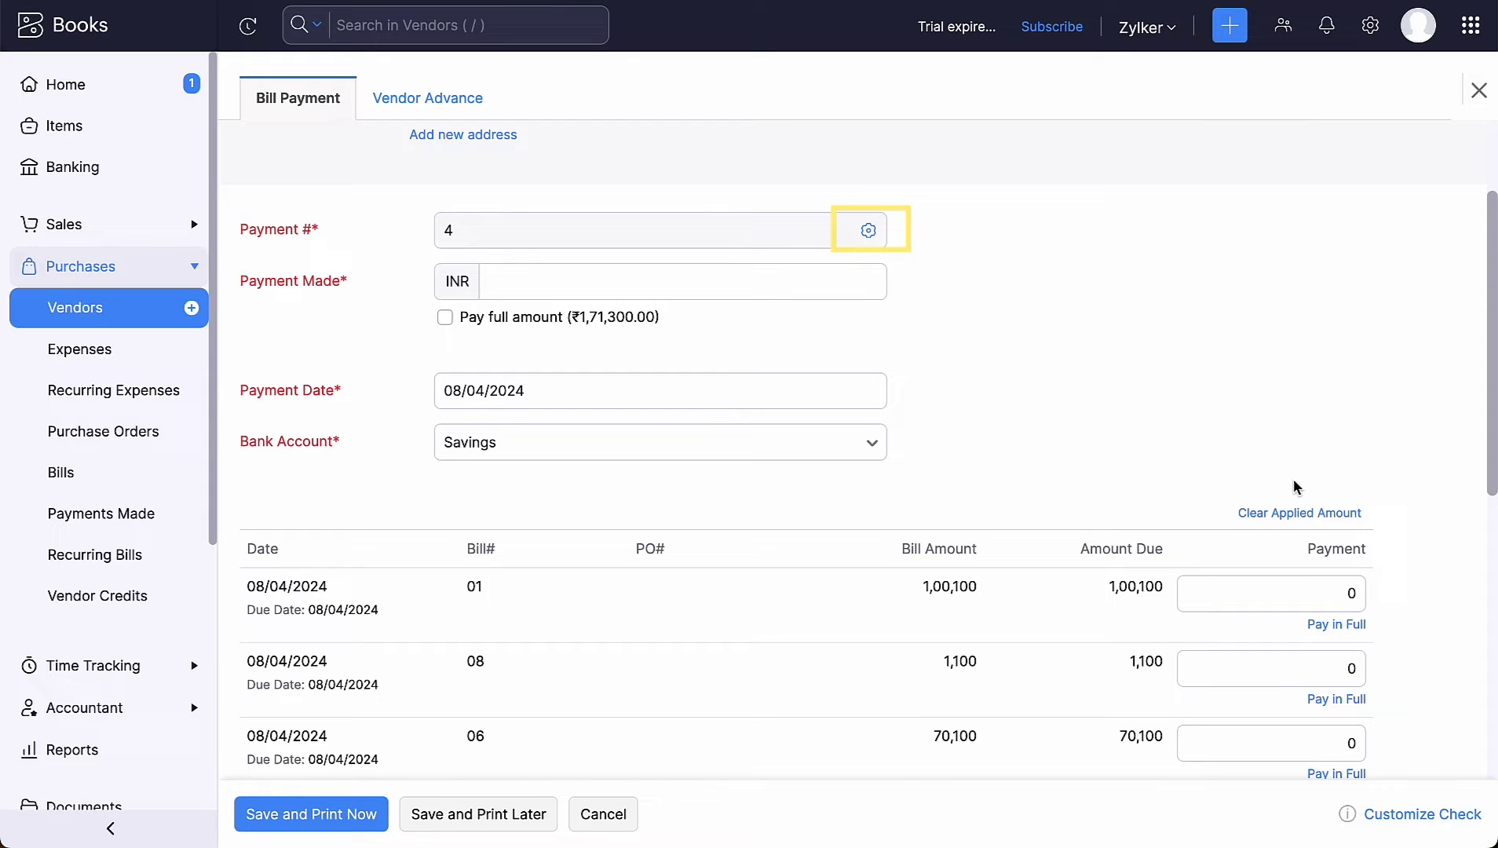
Step: Pay the full ₹1,71,300.00 across David's bills 01, 08 and 06
{"action": "left_click", "coordinate": [843, 283]}
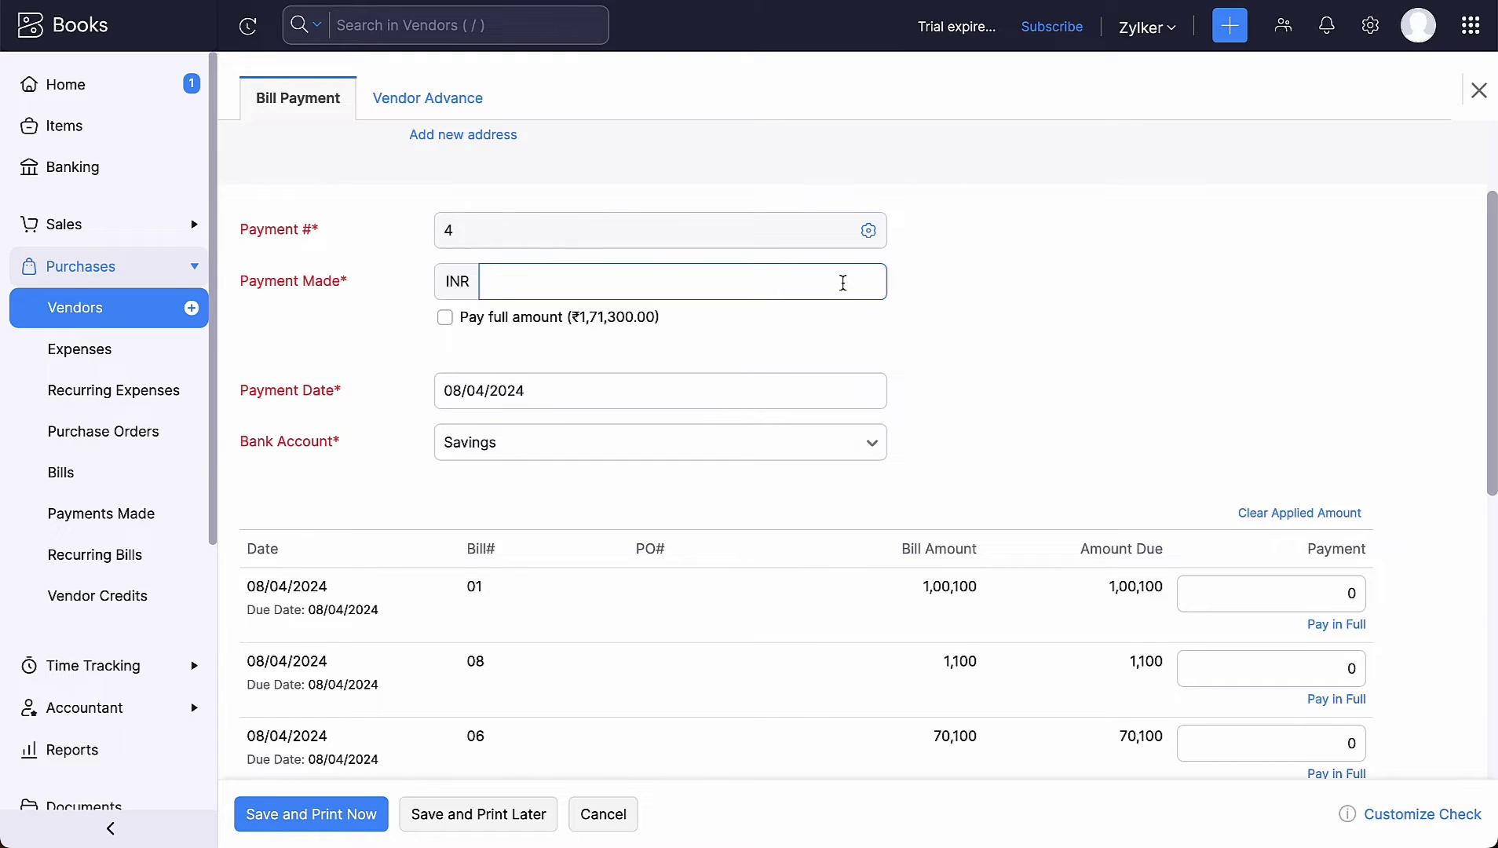
{"action": "left_click", "coordinate": [612, 323]}
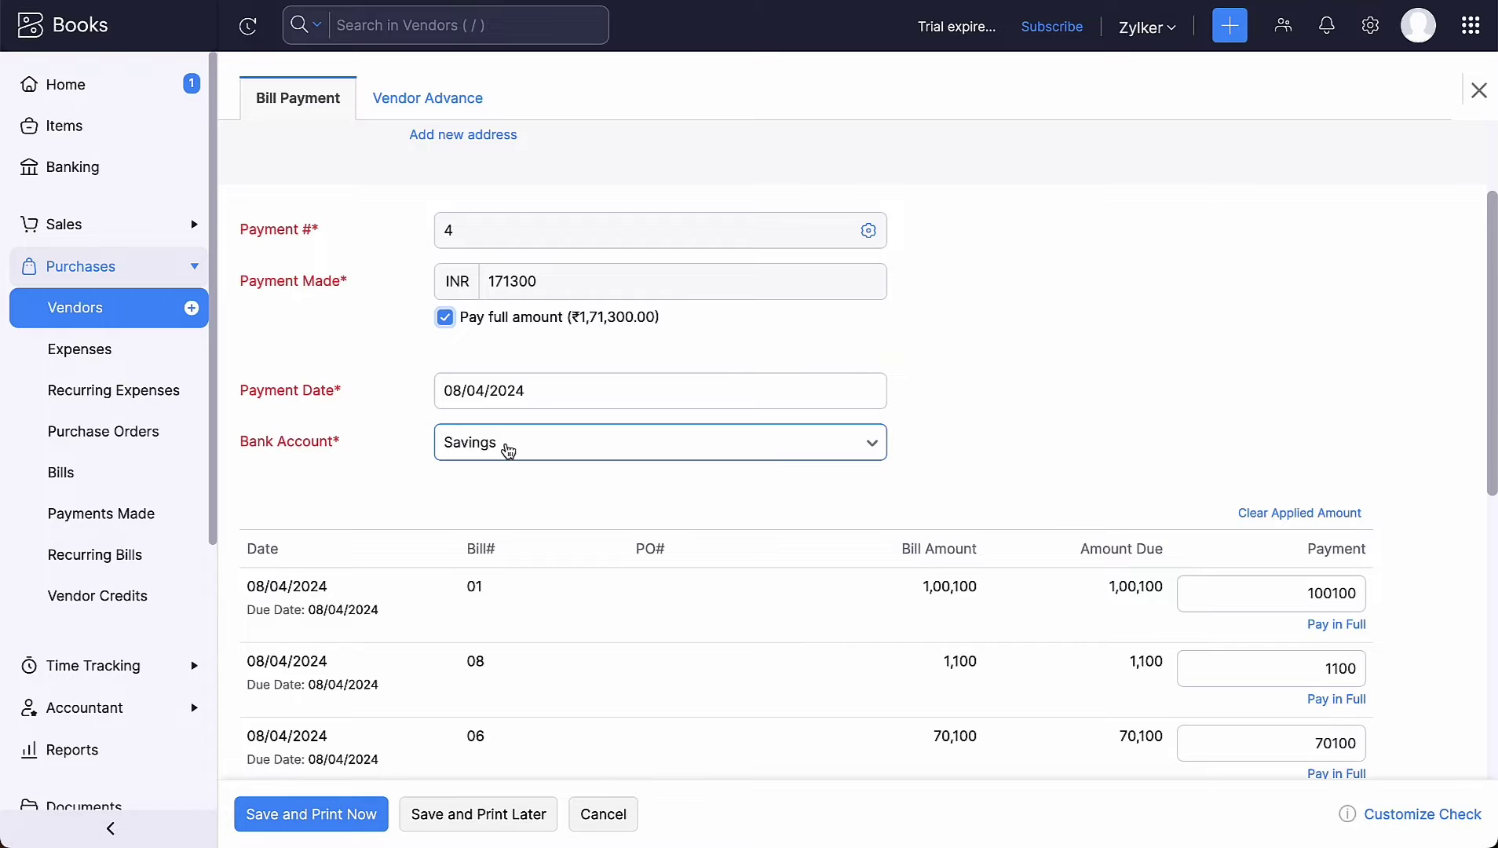
{"action": "scroll", "coordinate": [509, 449], "scroll_direction": "down", "scroll_amount": 8}
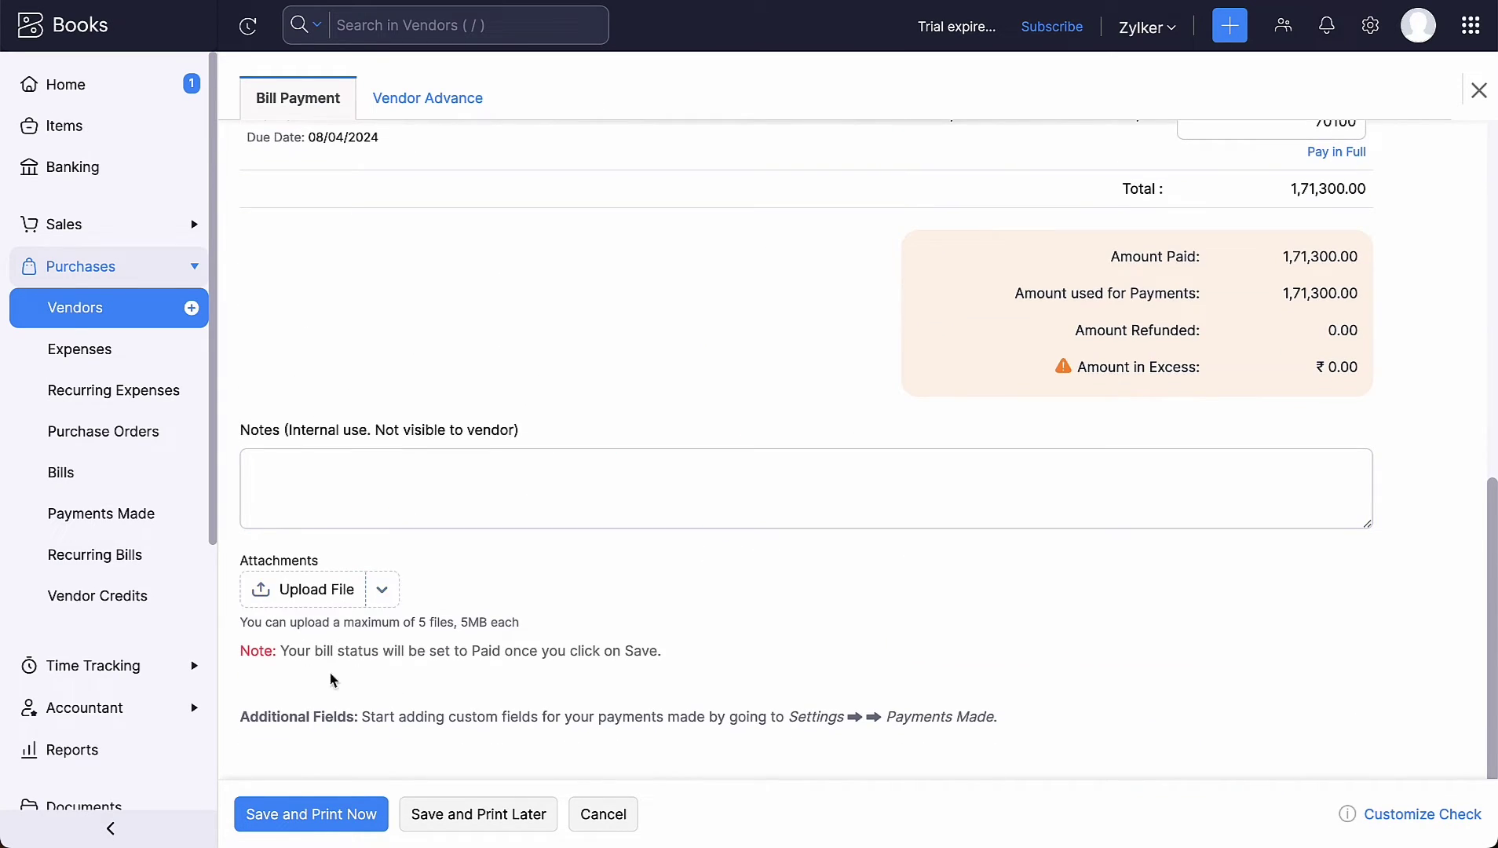
Step: Save payment #4 and print its check to PDF, confirming it as check number 3
{"action": "left_click", "coordinate": [303, 822]}
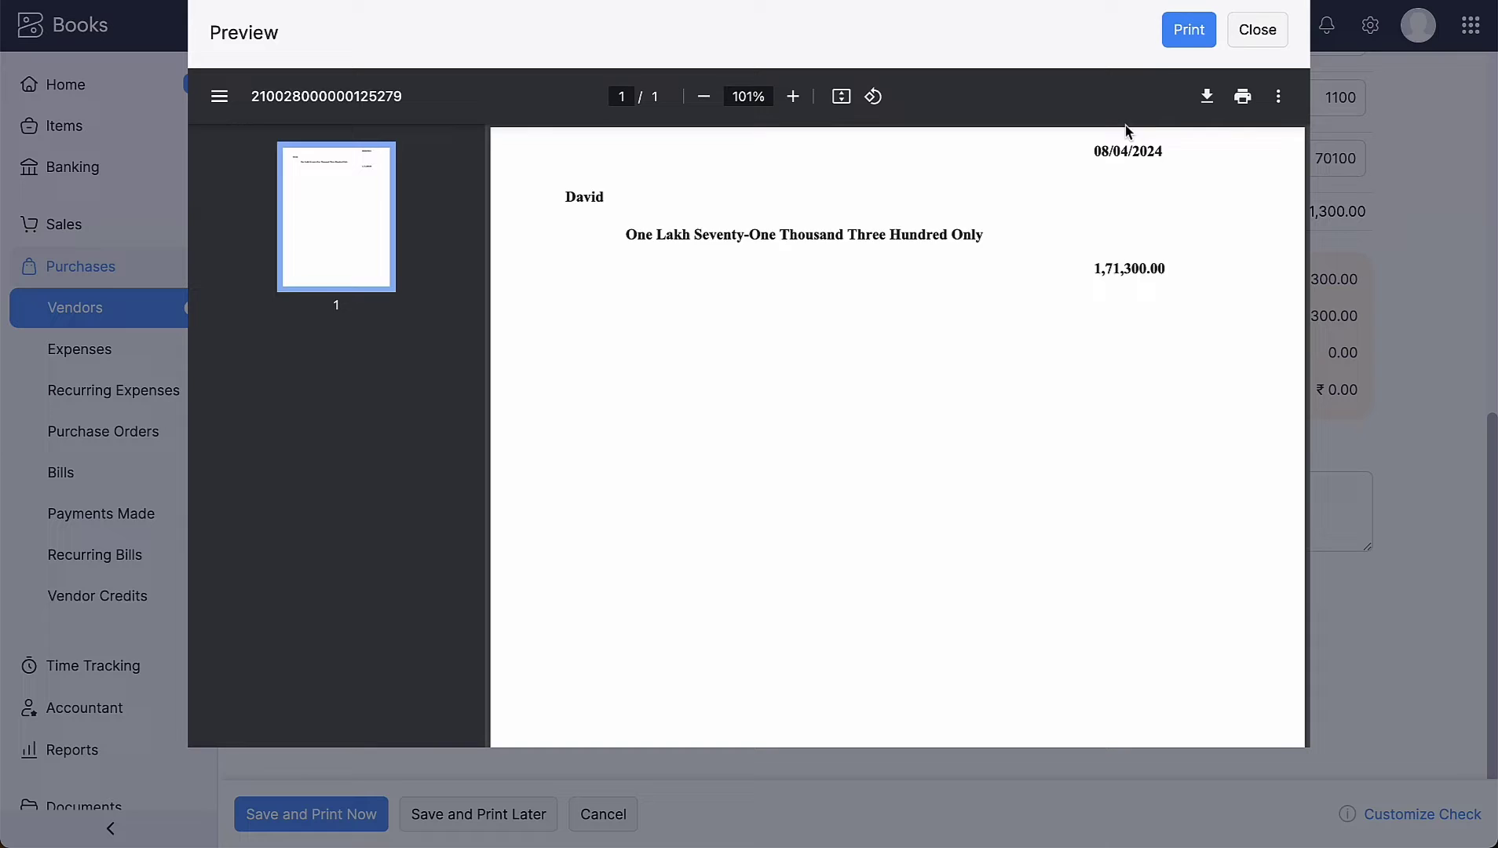
{"action": "left_click", "coordinate": [1189, 41]}
{"action": "left_click", "coordinate": [1201, 623]}
{"action": "left_click", "coordinate": [936, 386]}
{"action": "left_click", "coordinate": [1270, 31]}
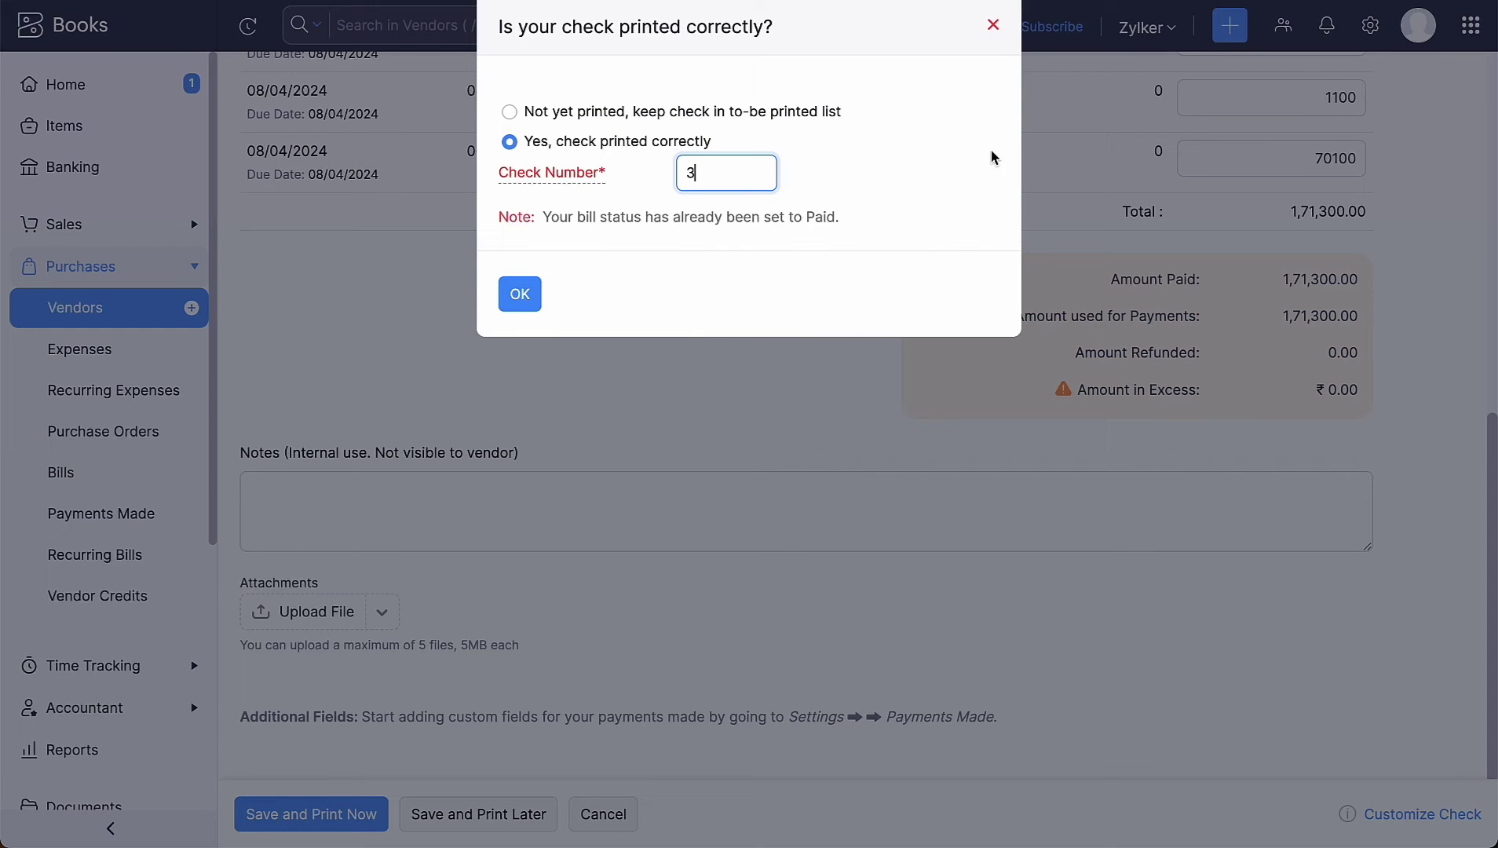
{"action": "left_click", "coordinate": [521, 294]}
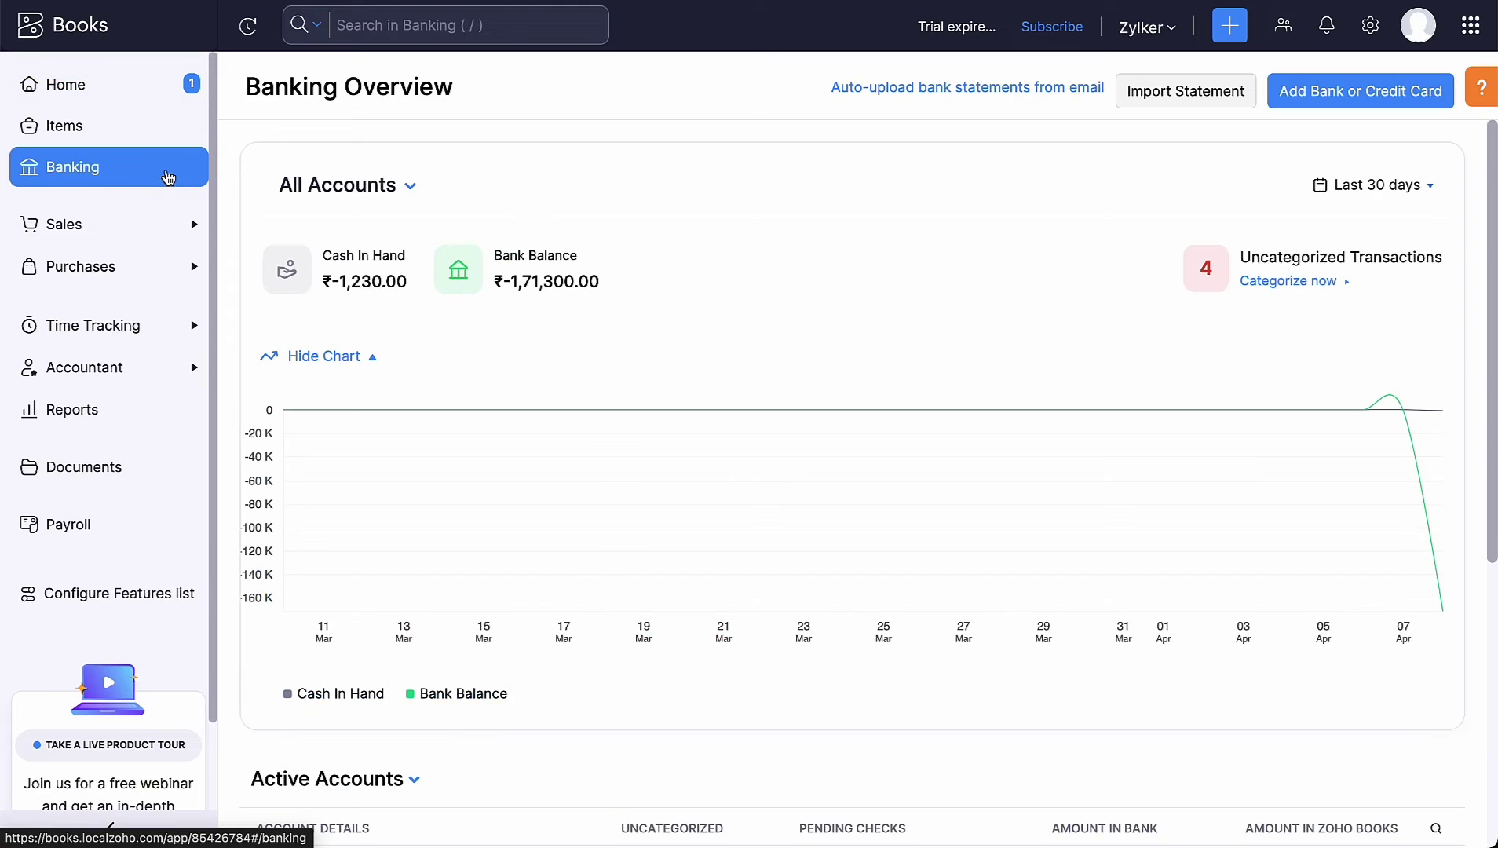
Step: Open the Savings account from Banking's Active Accounts list
{"action": "scroll", "coordinate": [271, 246], "scroll_direction": "down", "scroll_amount": 4}
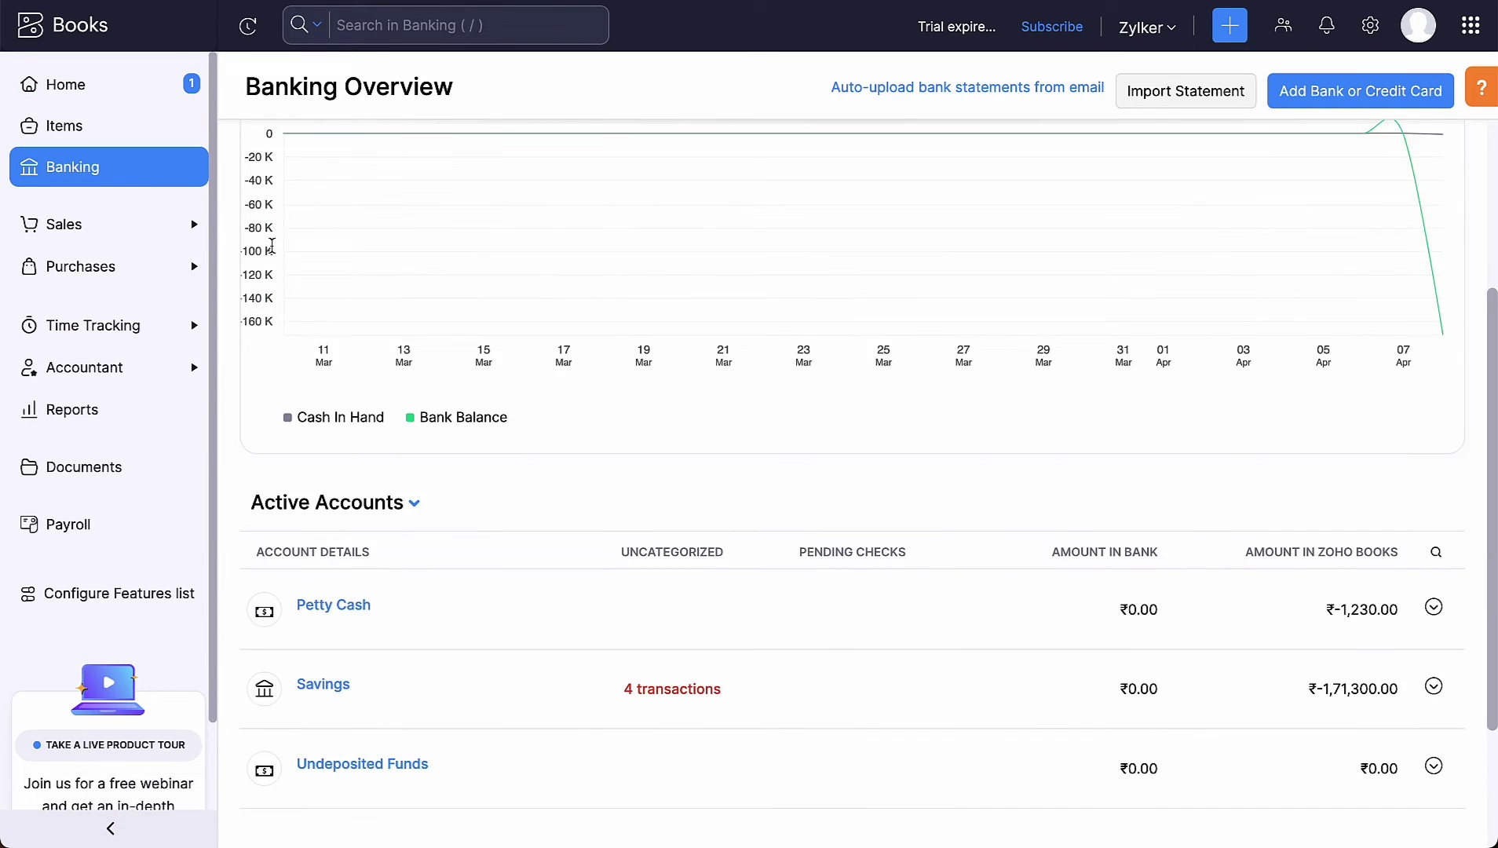
{"action": "scroll", "coordinate": [272, 246], "scroll_direction": "down", "scroll_amount": 3}
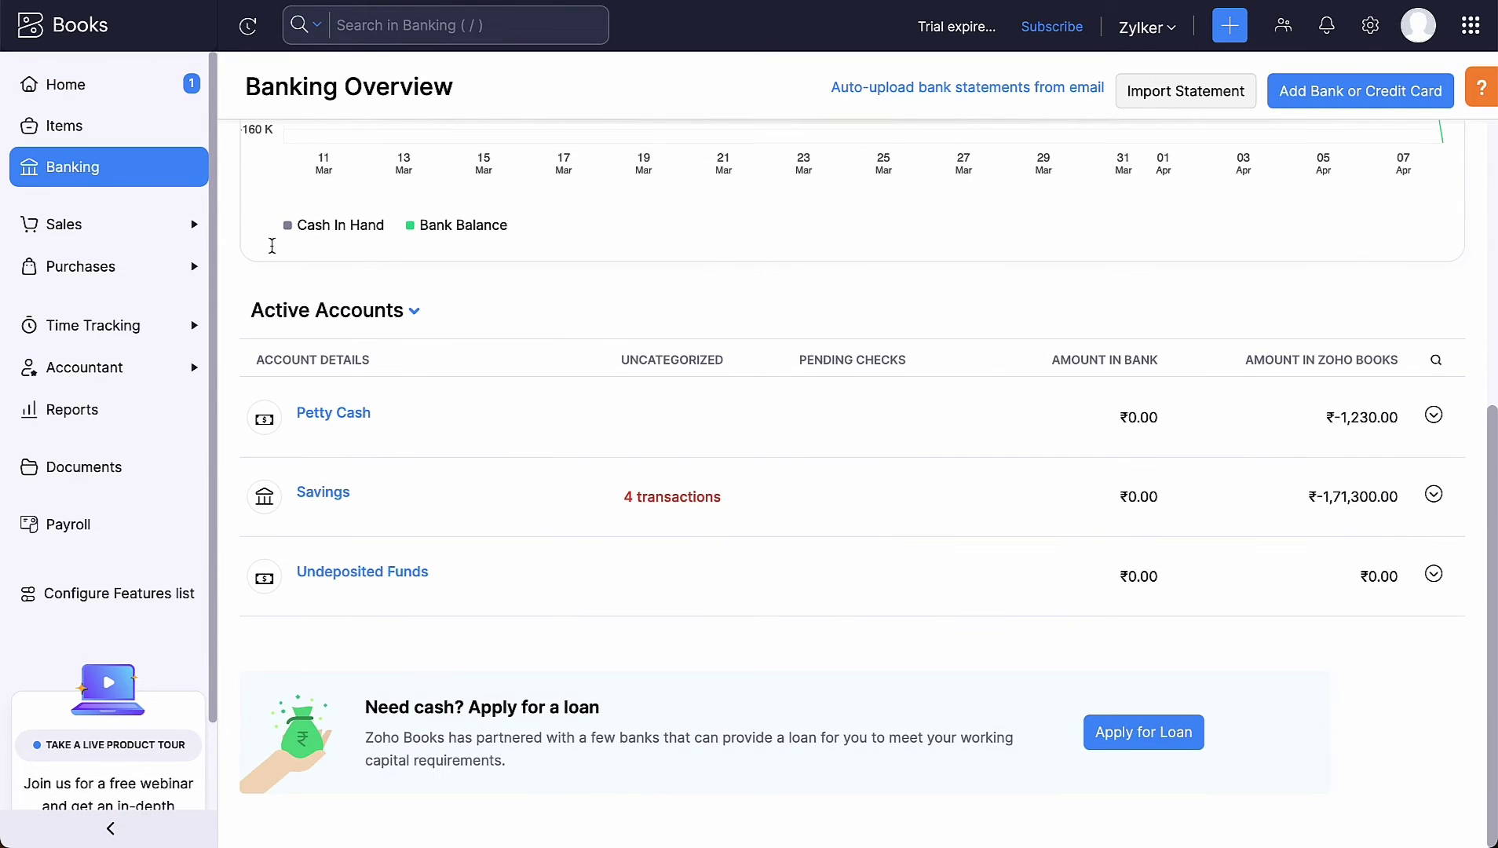
{"action": "left_click", "coordinate": [339, 496]}
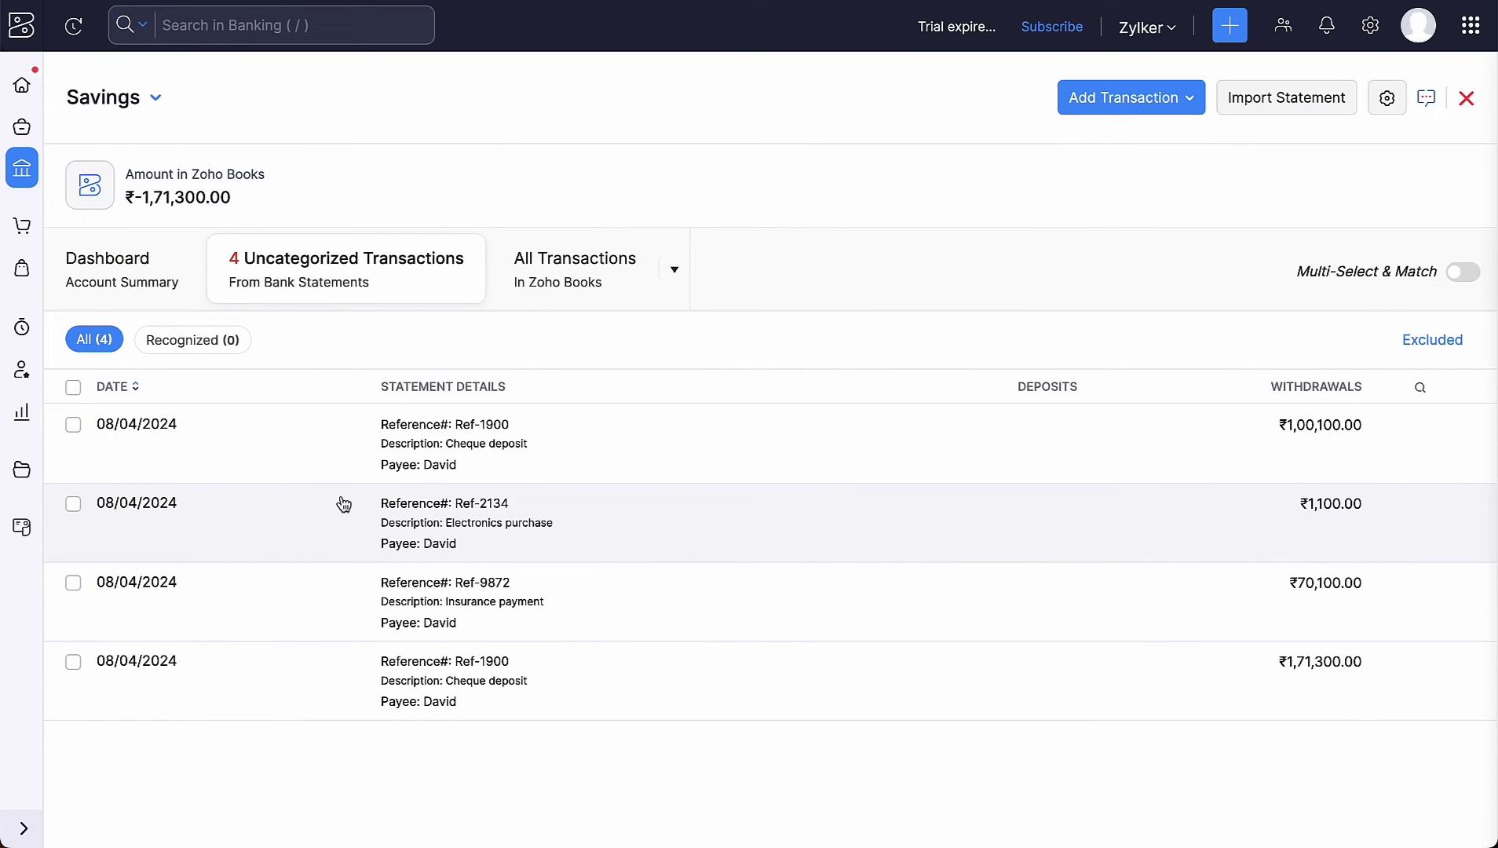
Step: Match the ₹1,71,300.00 Savings withdrawal to its suggested vendor payment, then return to Payments Made
{"action": "left_click", "coordinate": [476, 711]}
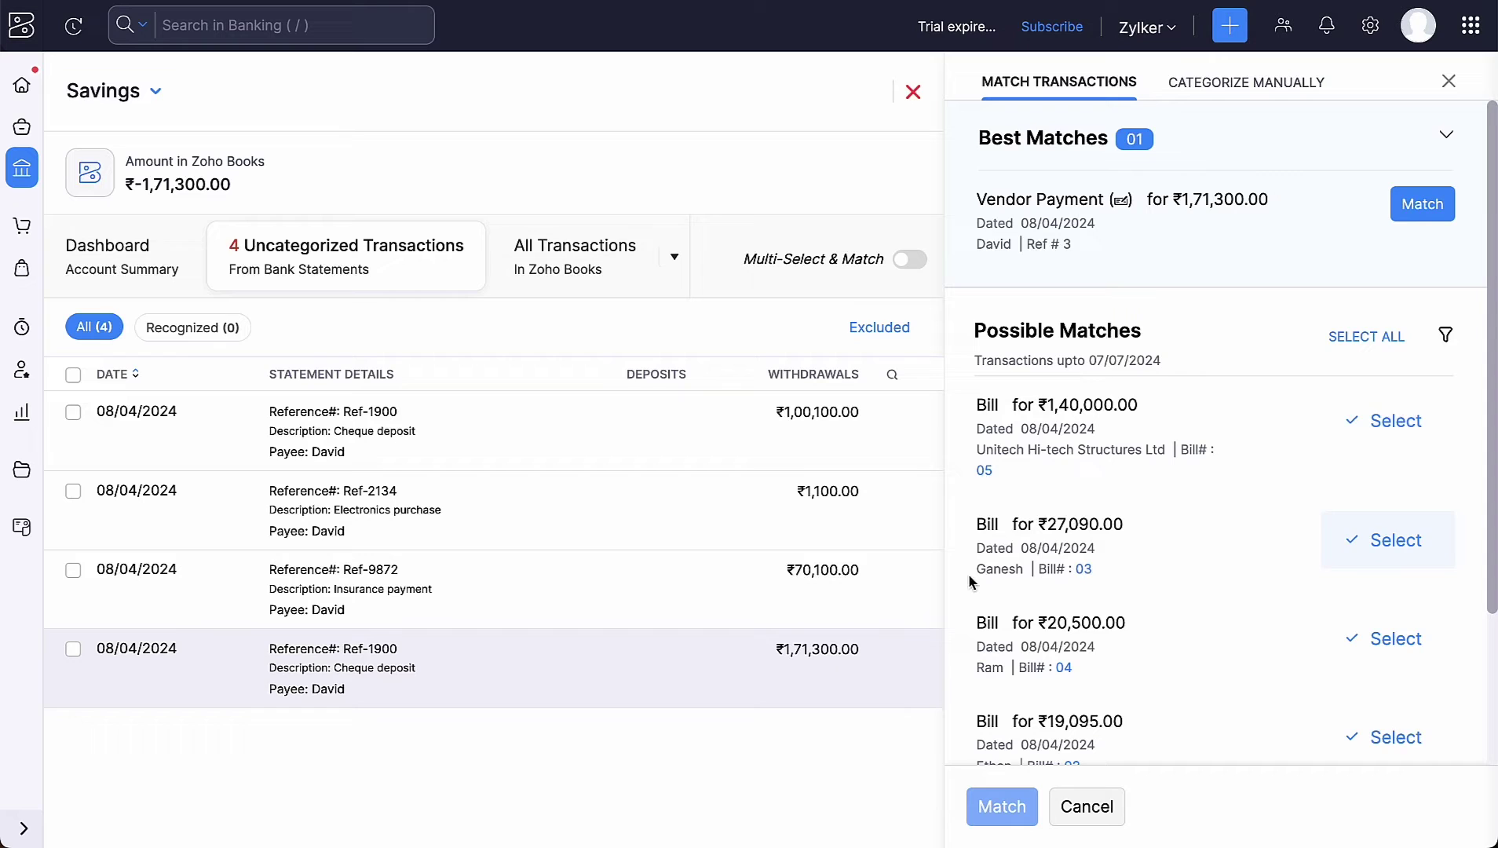
{"action": "left_click", "coordinate": [1424, 208]}
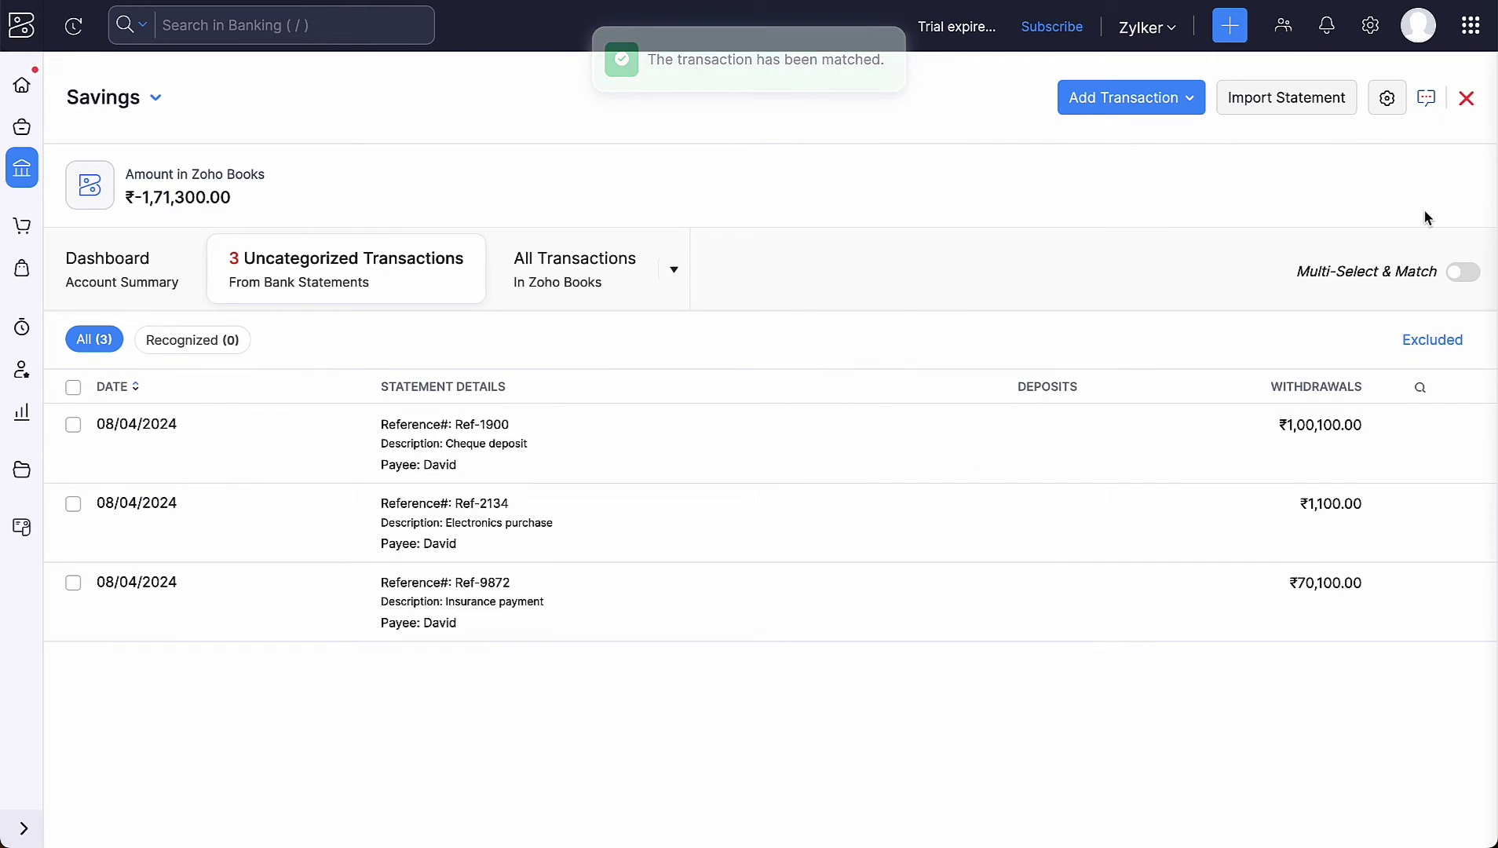
{"action": "left_click", "coordinate": [1464, 98]}
{"action": "left_click", "coordinate": [137, 269]}
{"action": "left_click", "coordinate": [138, 528]}
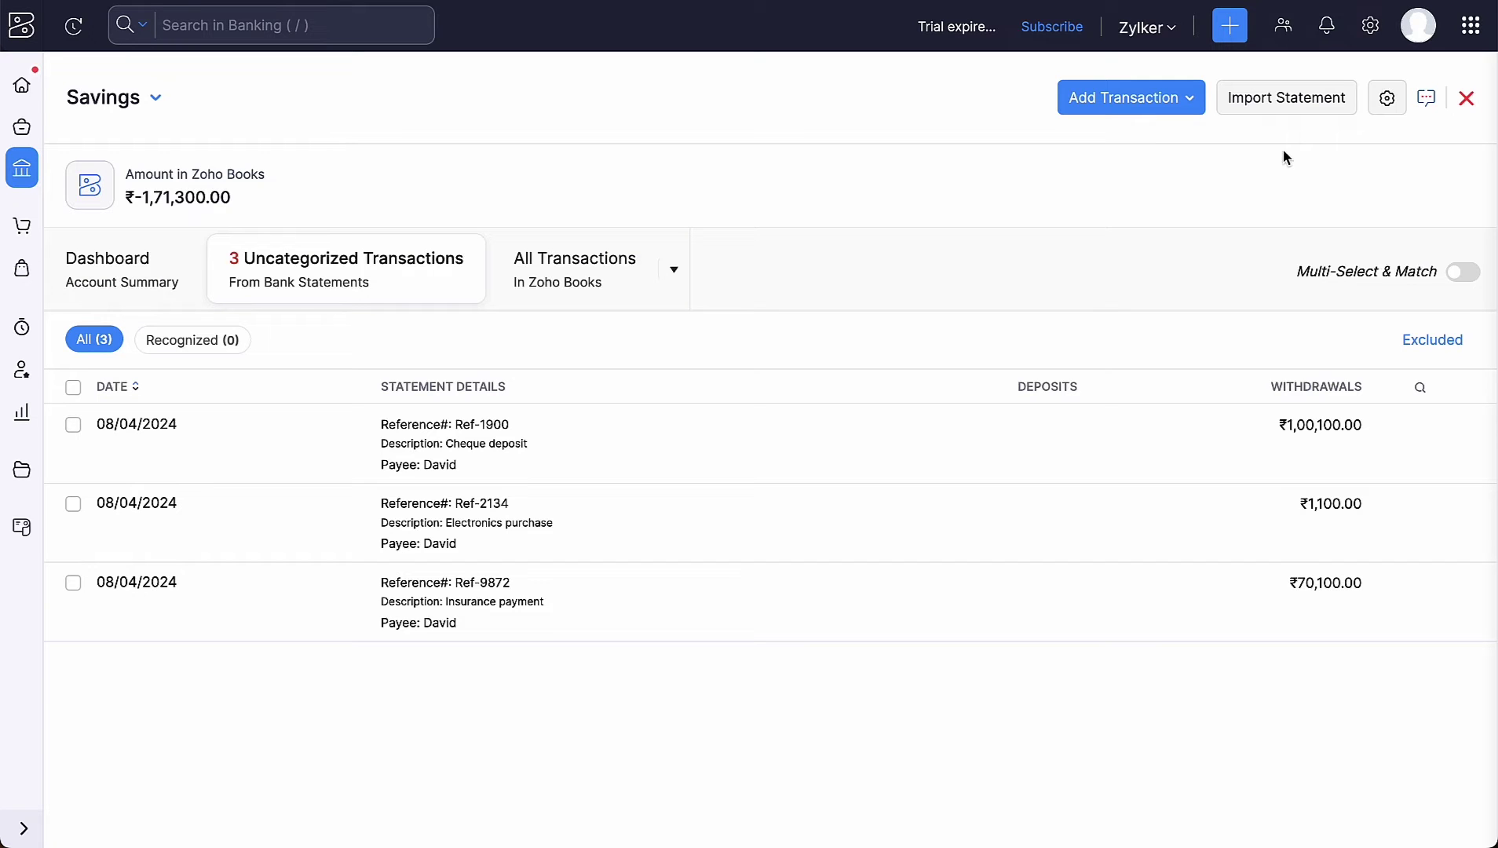
Step: Choose Reconcile Account from the Savings account's gear menu
{"action": "left_click", "coordinate": [1383, 109]}
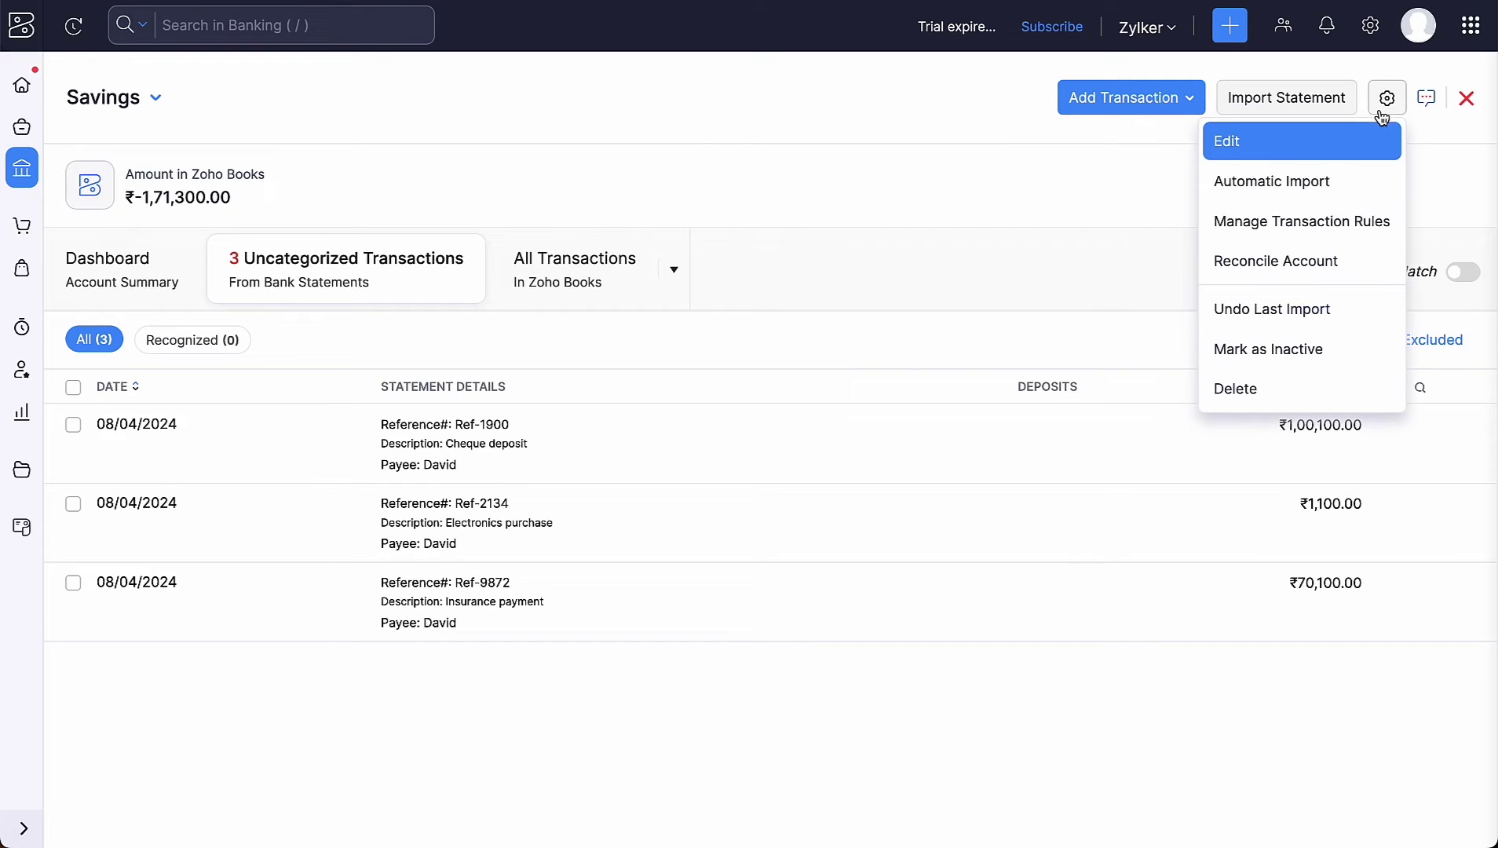
{"action": "left_click", "coordinate": [1317, 274]}
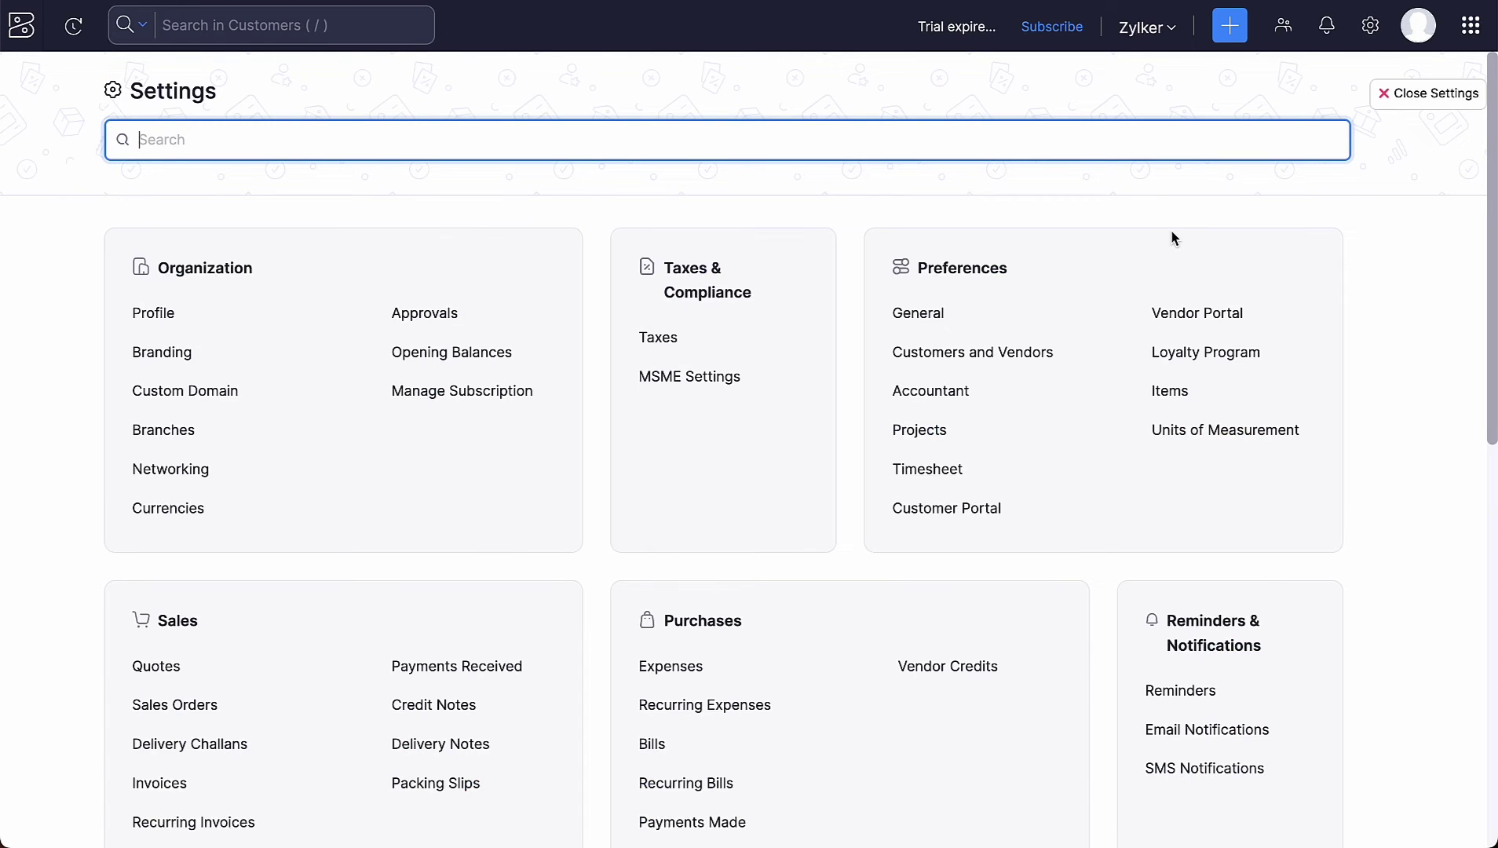
Step: Start editing the Cheque - India template under PDF Templates > Checks
{"action": "scroll", "coordinate": [1172, 235], "scroll_direction": "down", "scroll_amount": 6}
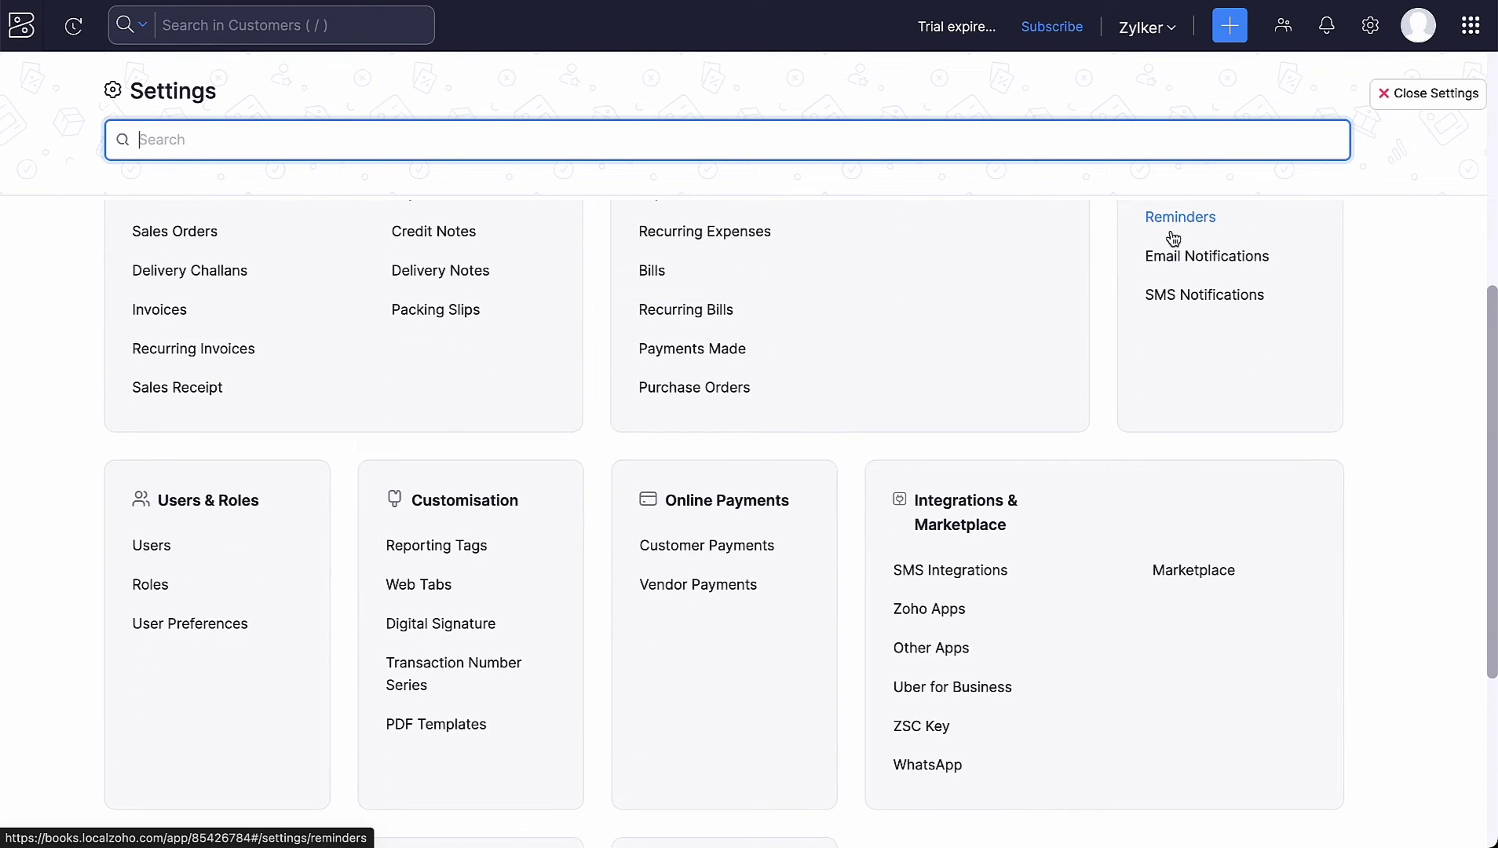
{"action": "left_click", "coordinate": [475, 724]}
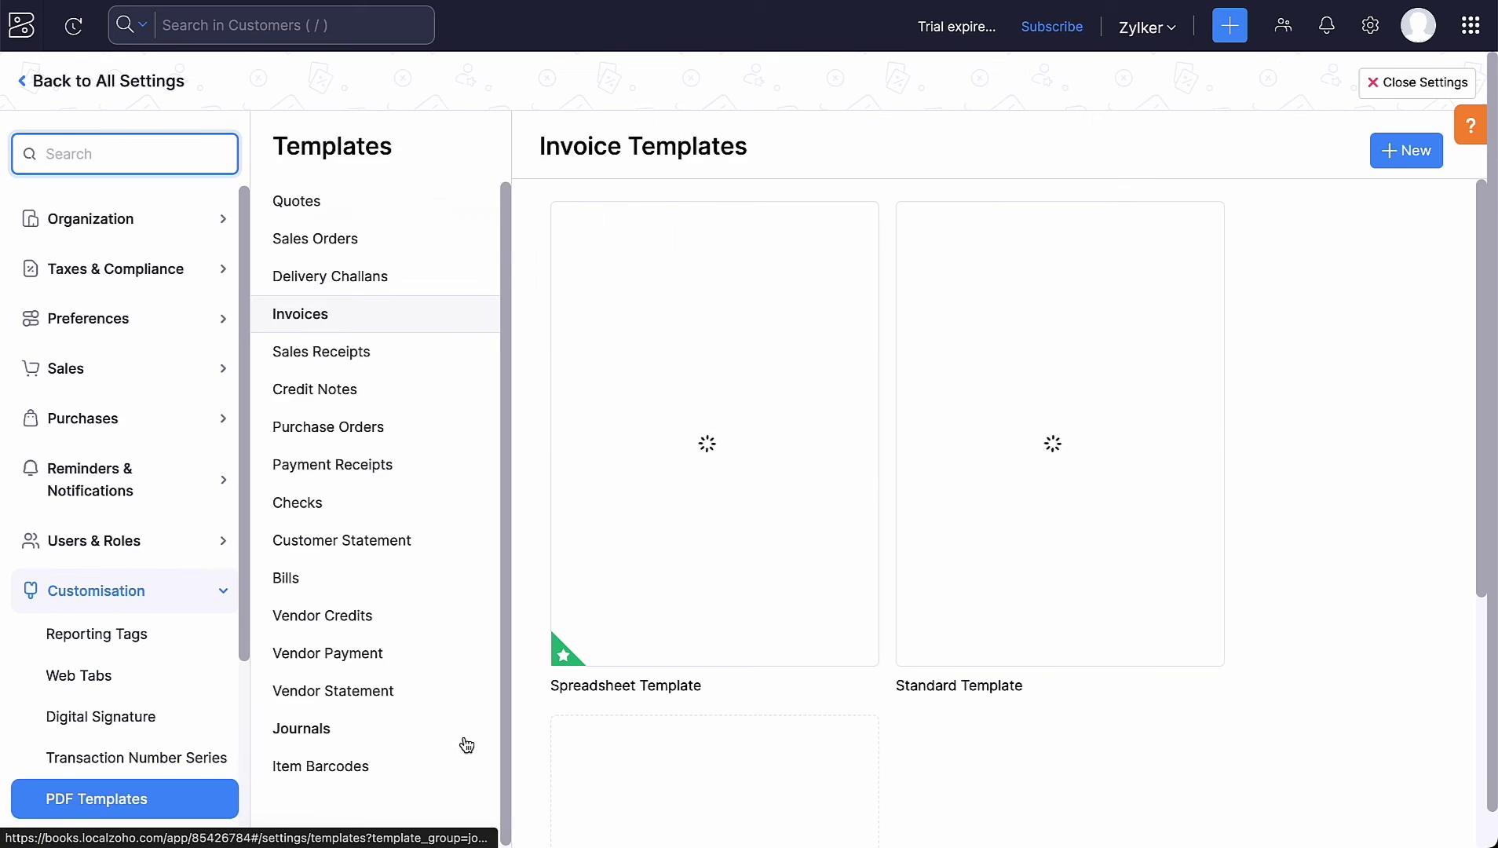
{"action": "left_click", "coordinate": [418, 513]}
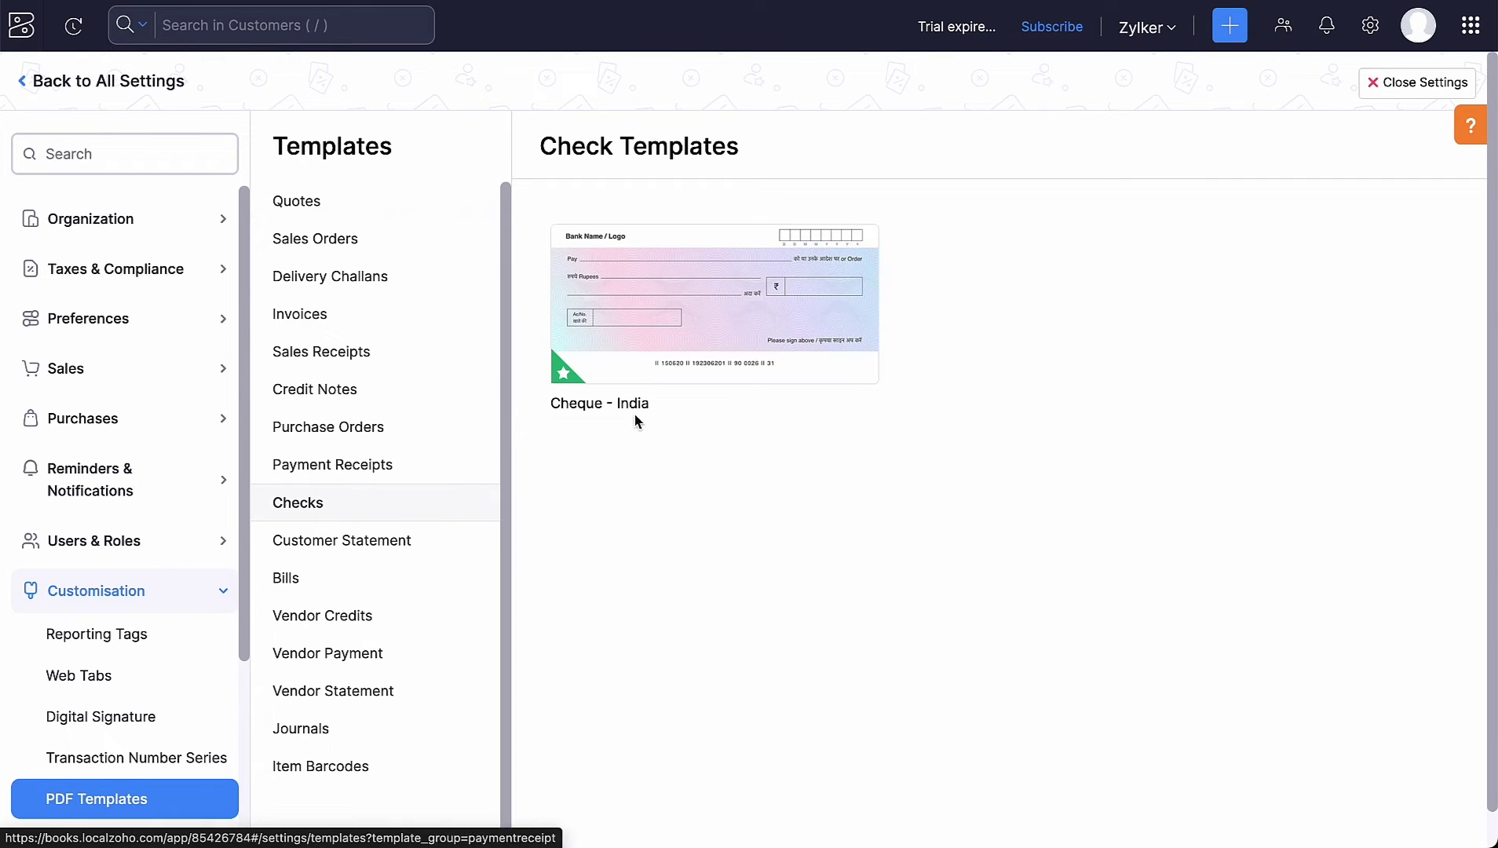
{"action": "left_click", "coordinate": [669, 348]}
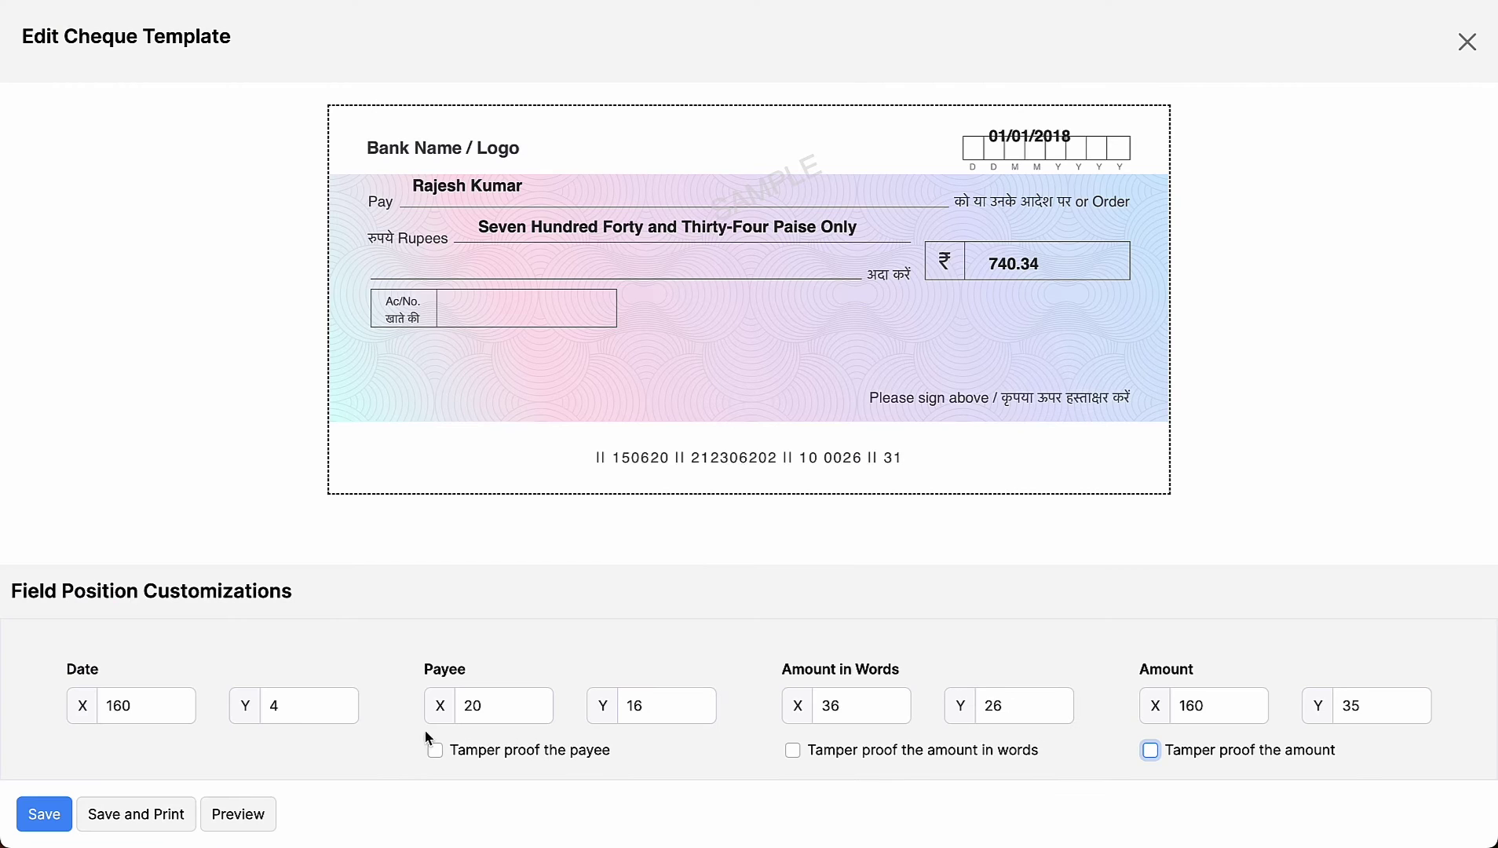
Step: Set payee X to 21, tamper-proof payee, amount and amount in words, preview, and save
{"action": "left_click", "coordinate": [529, 707]}
{"action": "key", "text": "BackSpace"}
{"action": "type", "text": "1"}
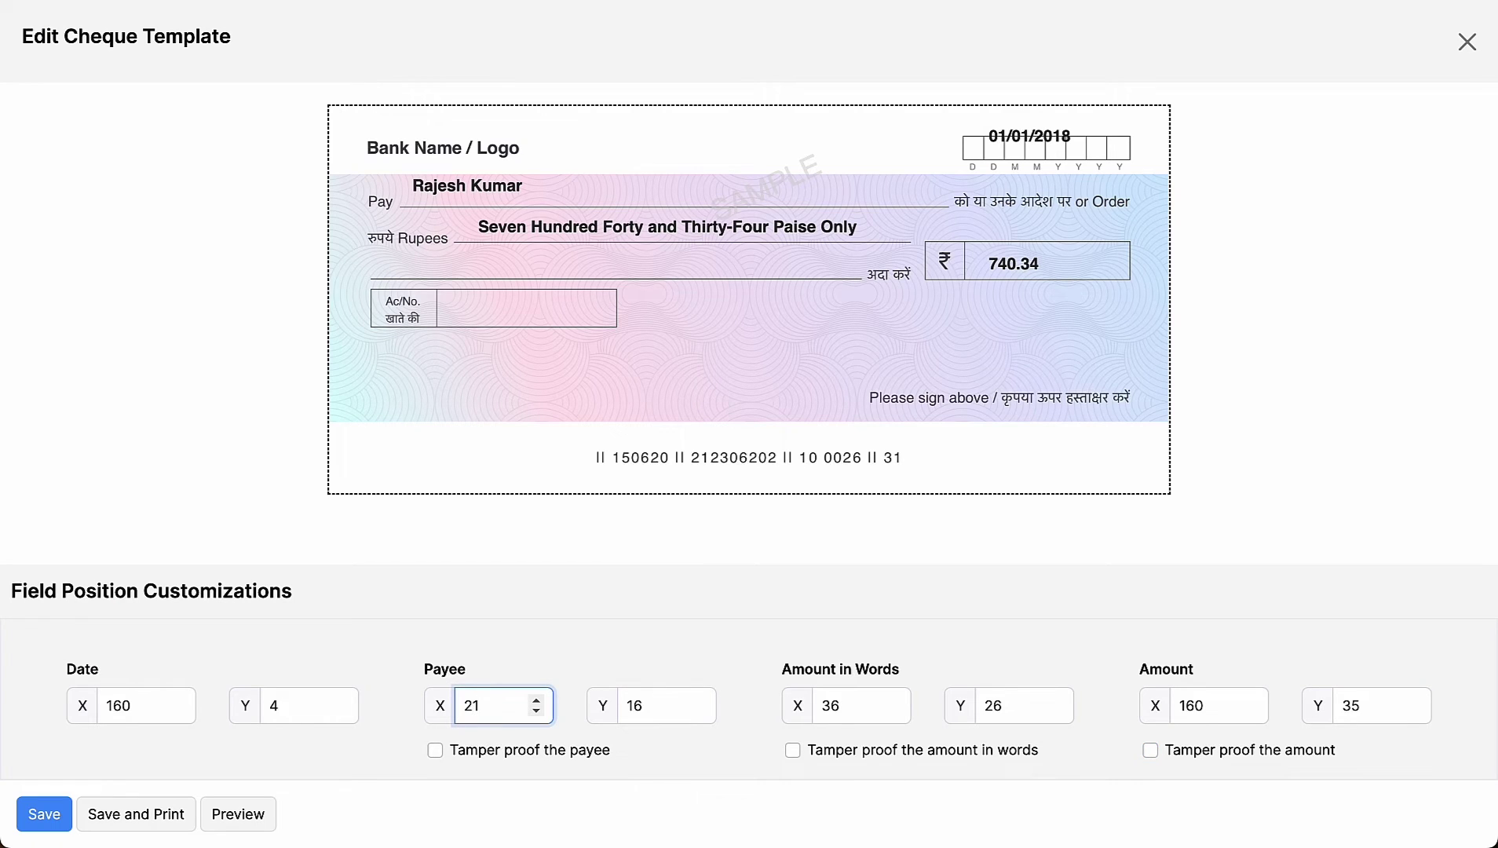
{"action": "left_click", "coordinate": [493, 755]}
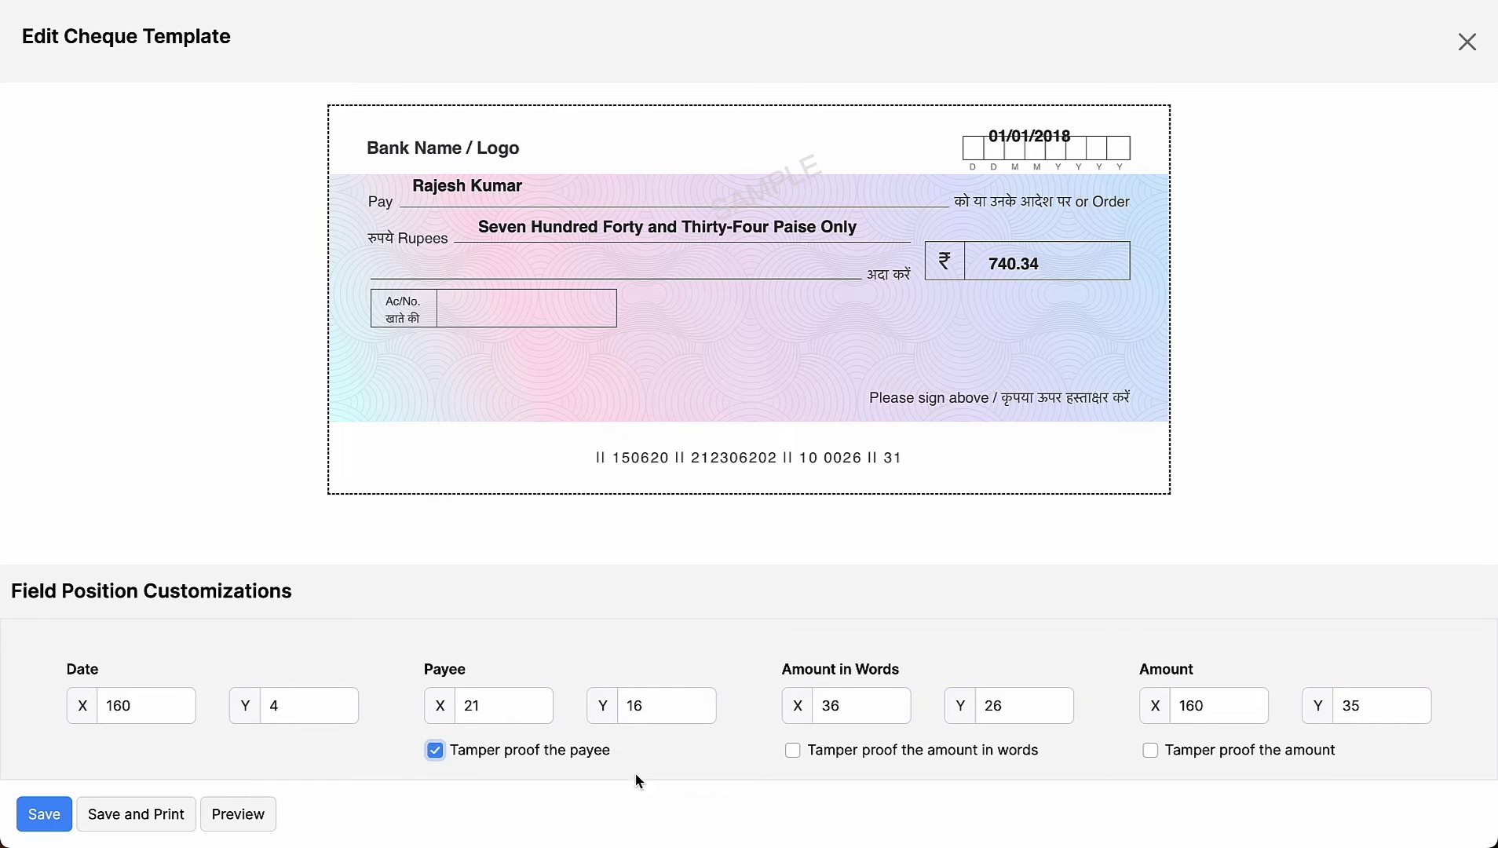
{"action": "left_click", "coordinate": [819, 754]}
{"action": "left_click", "coordinate": [1190, 755]}
{"action": "left_click", "coordinate": [221, 816]}
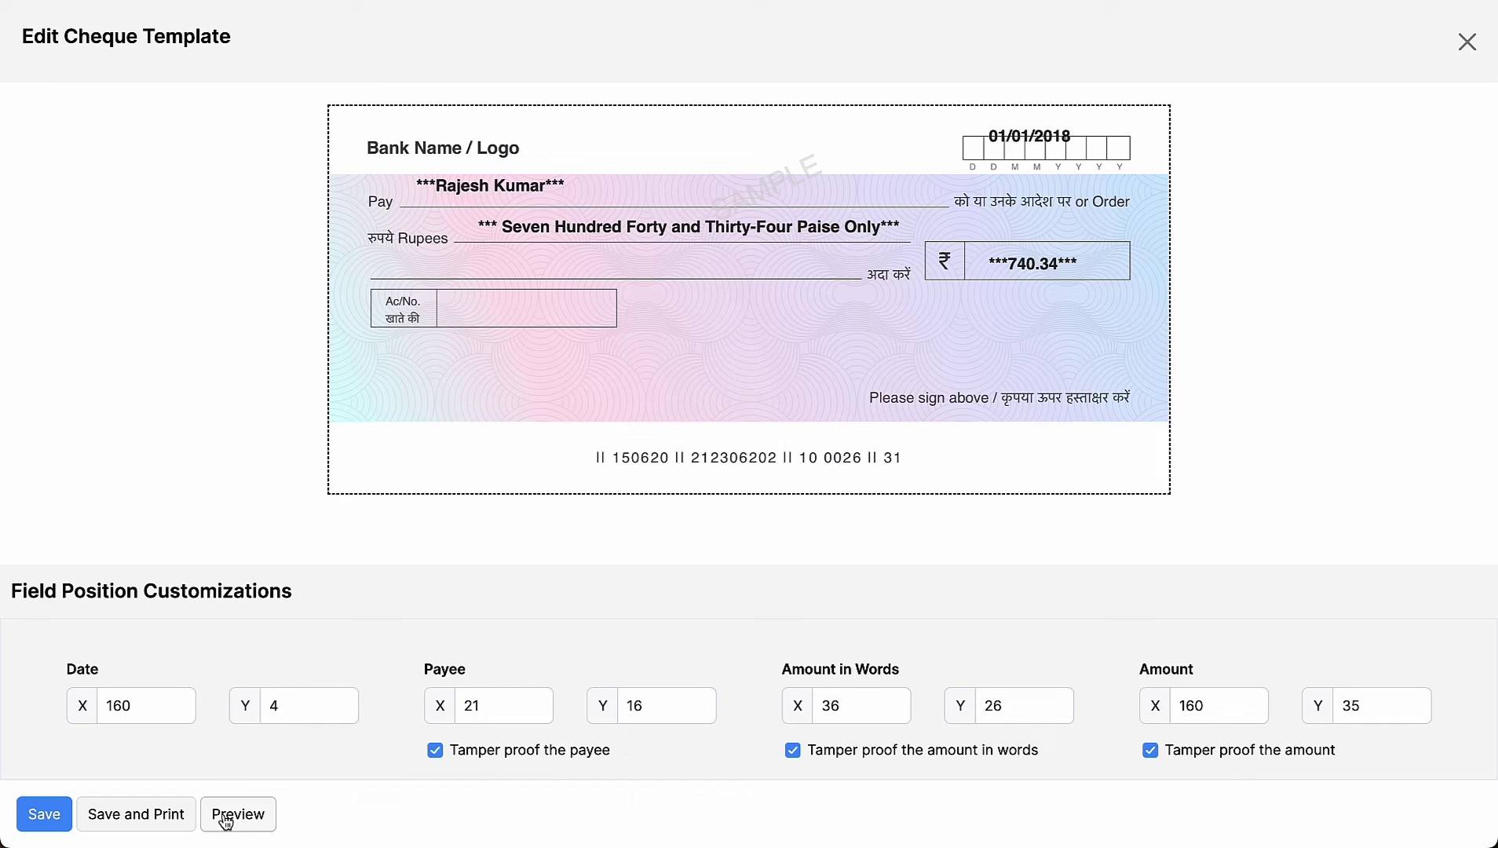
{"action": "left_click", "coordinate": [51, 816]}
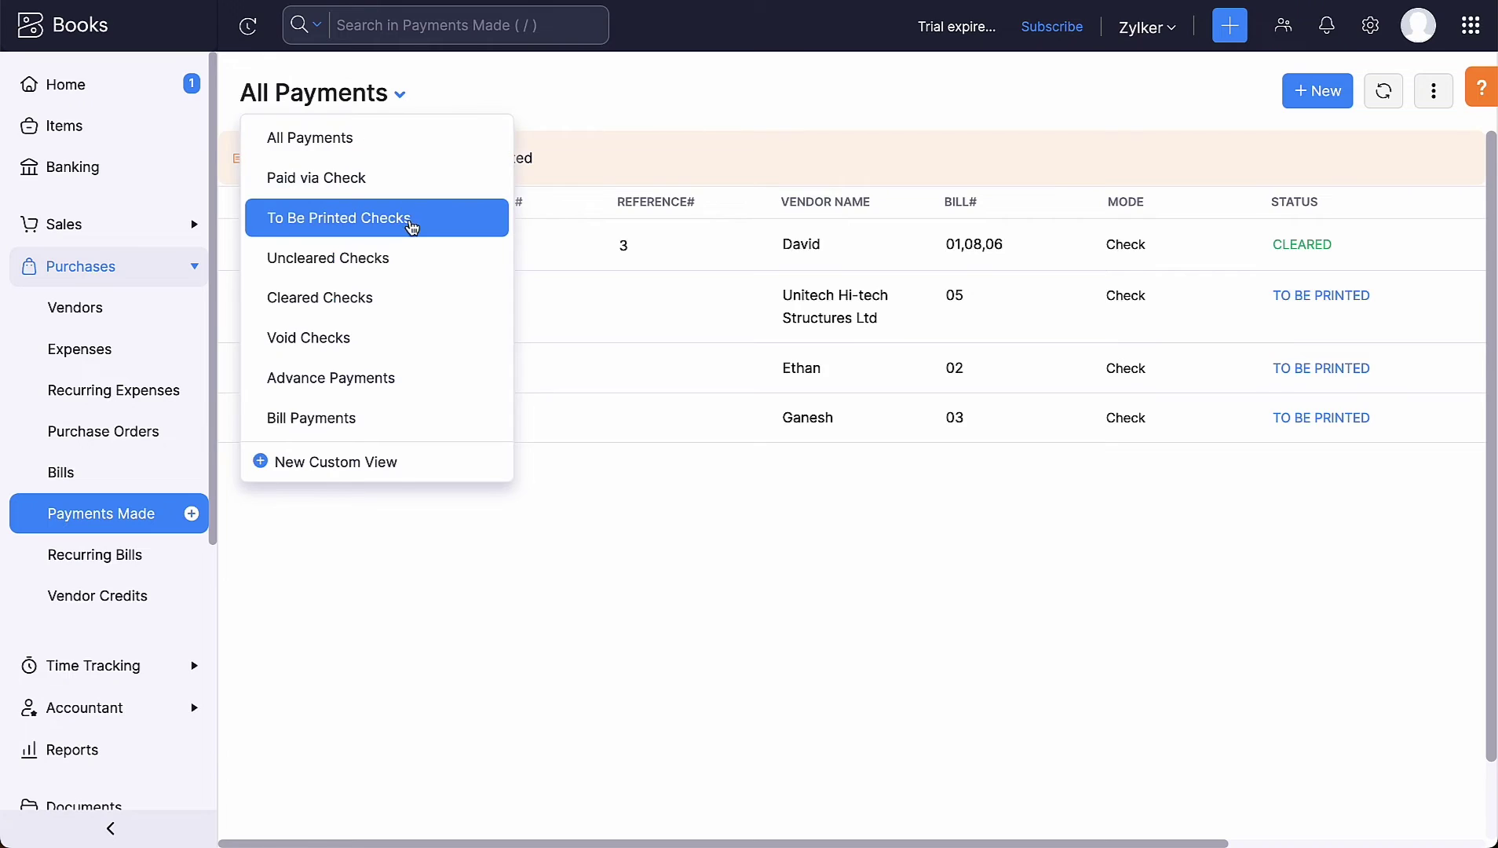
Step: Filter Payments Made to To Be Printed Checks, select all three, and print them to PDF
{"action": "left_click", "coordinate": [411, 226]}
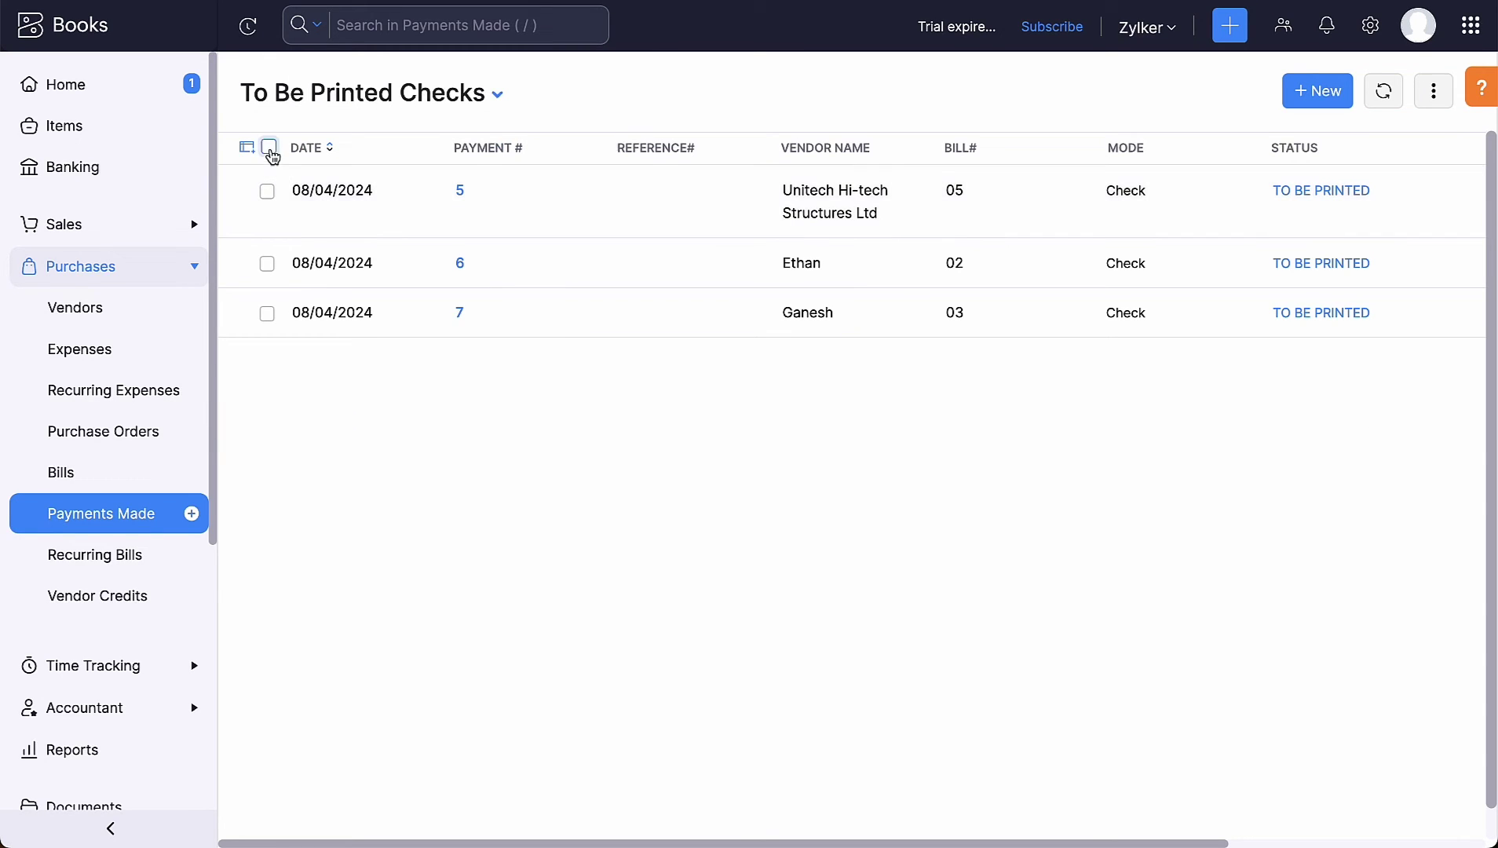
{"action": "left_click", "coordinate": [269, 148]}
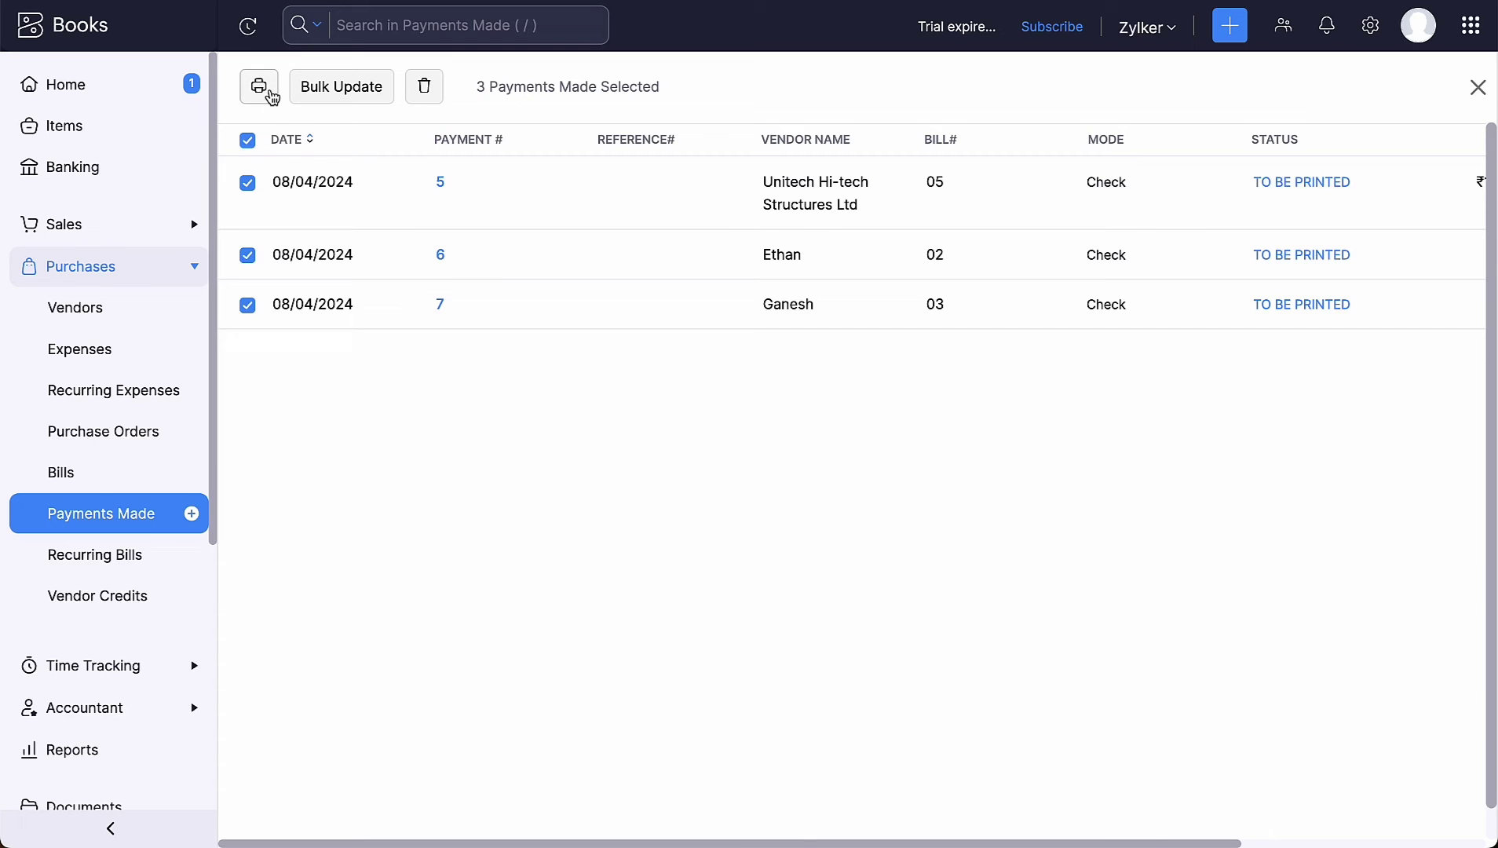
{"action": "left_click", "coordinate": [259, 86]}
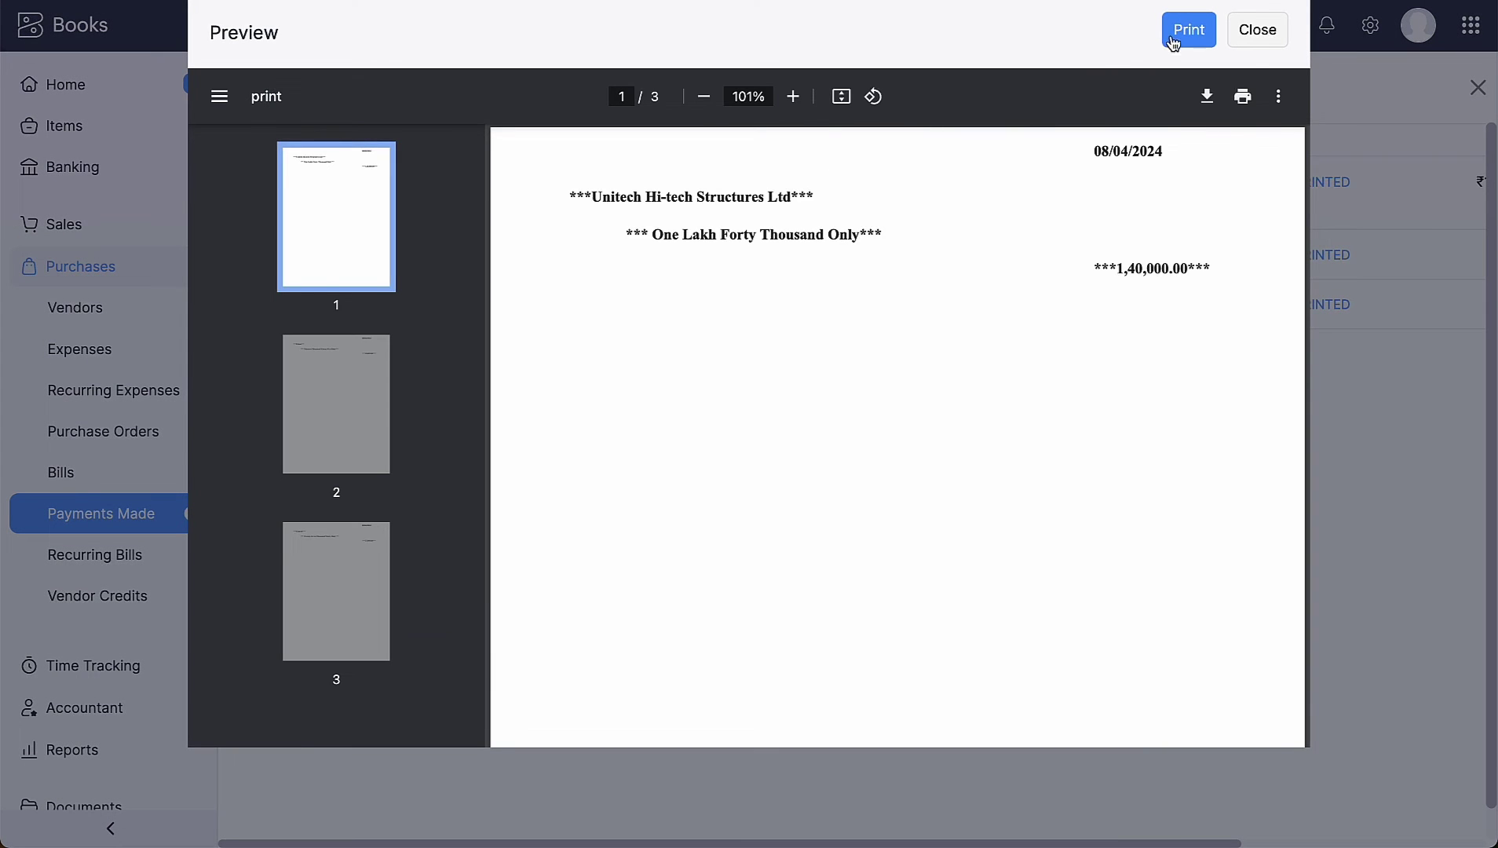
{"action": "left_click", "coordinate": [1176, 37]}
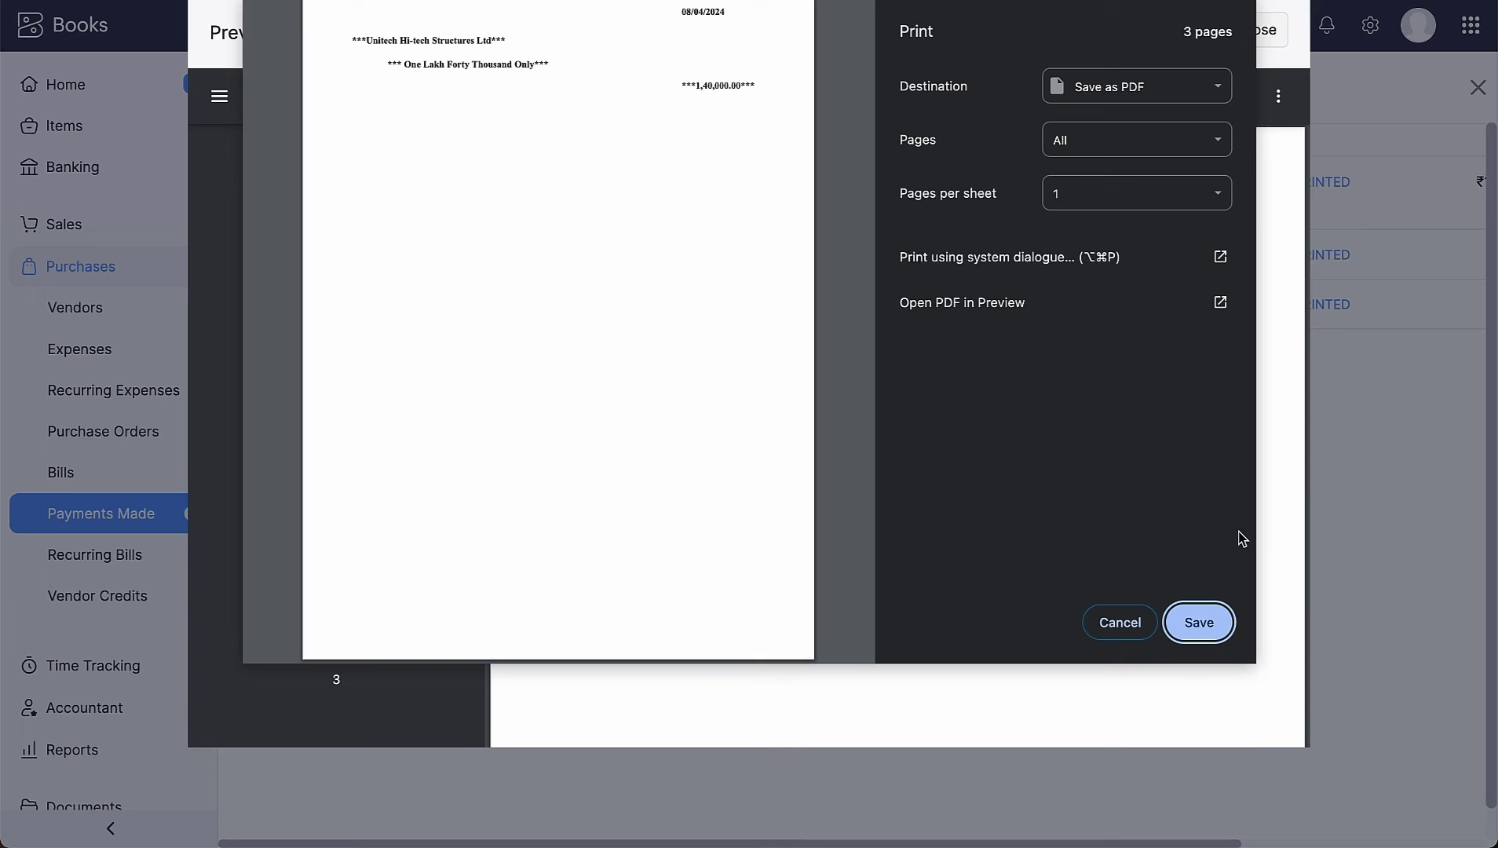
{"action": "left_click", "coordinate": [1200, 623]}
{"action": "key", "text": "Return"}
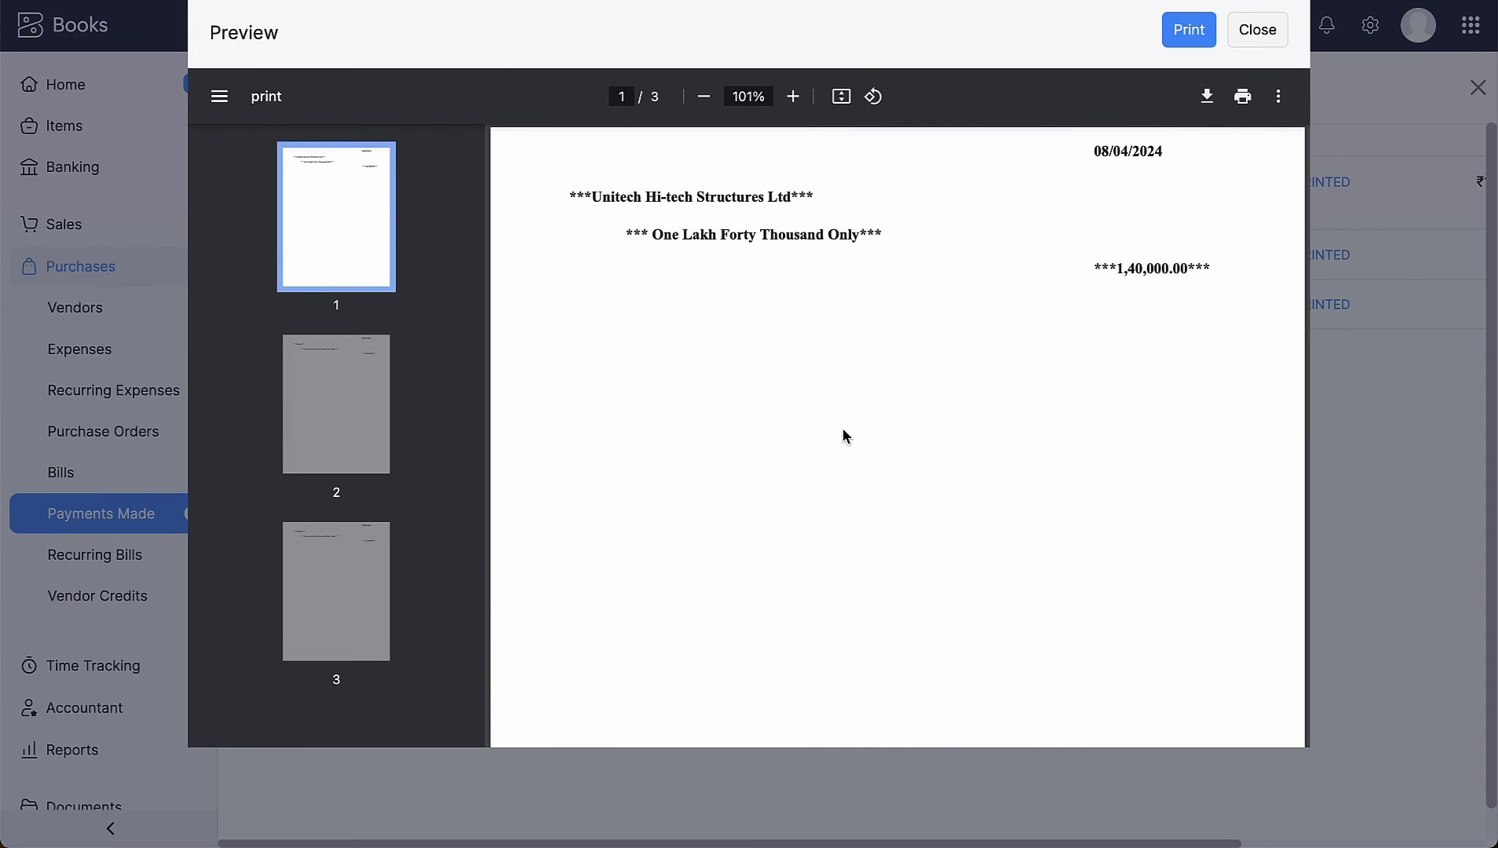
{"action": "left_click", "coordinate": [1264, 39]}
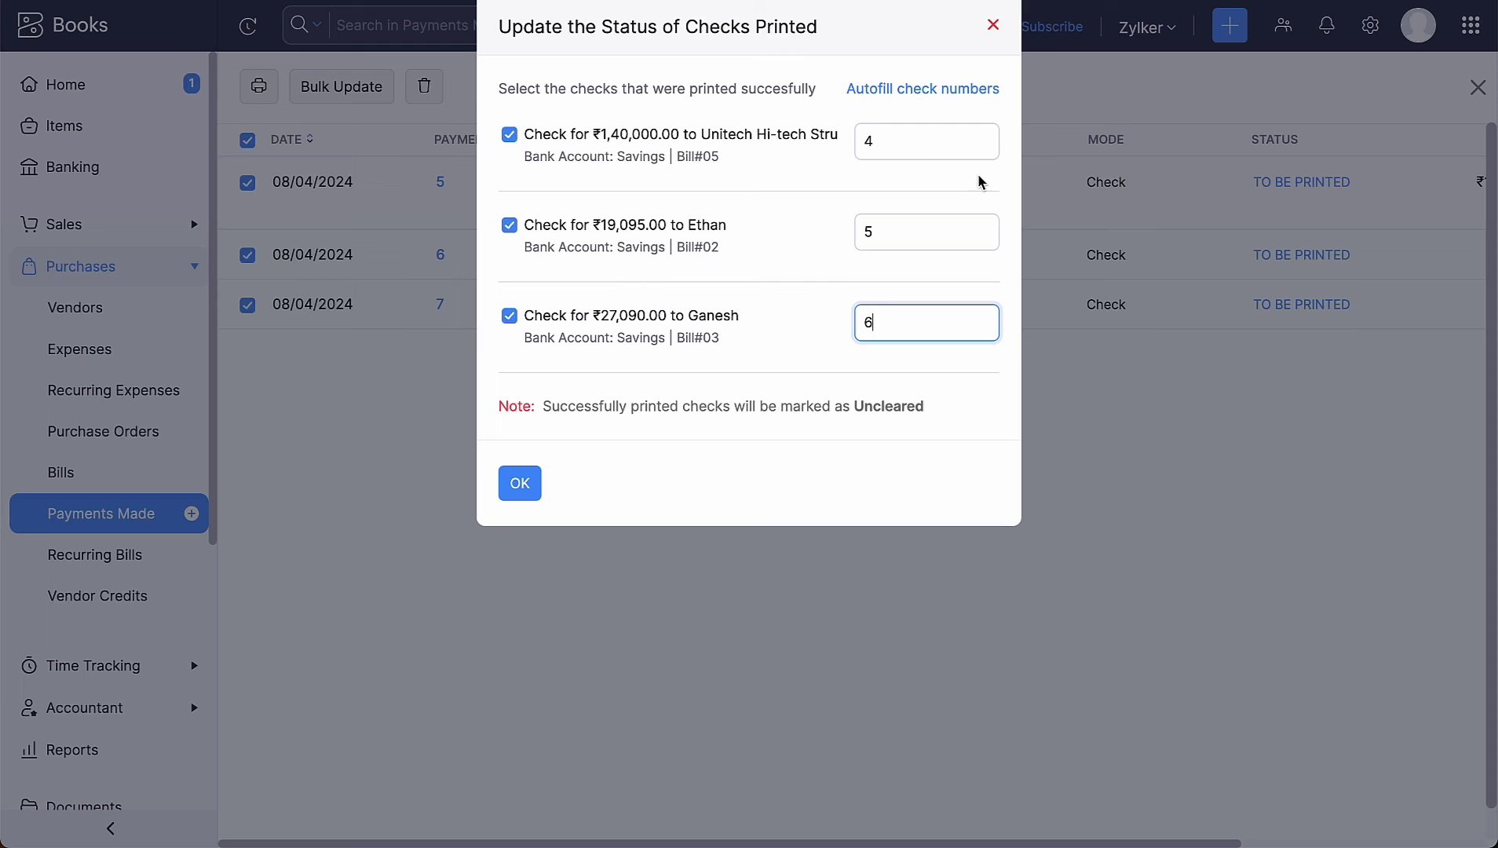
Step: Change the Unitech Hi-tech Structures Ltd check number from 4 to 7 and confirm all printed
{"action": "left_click", "coordinate": [922, 141]}
{"action": "key", "text": "BackSpace"}
{"action": "type", "text": "7"}
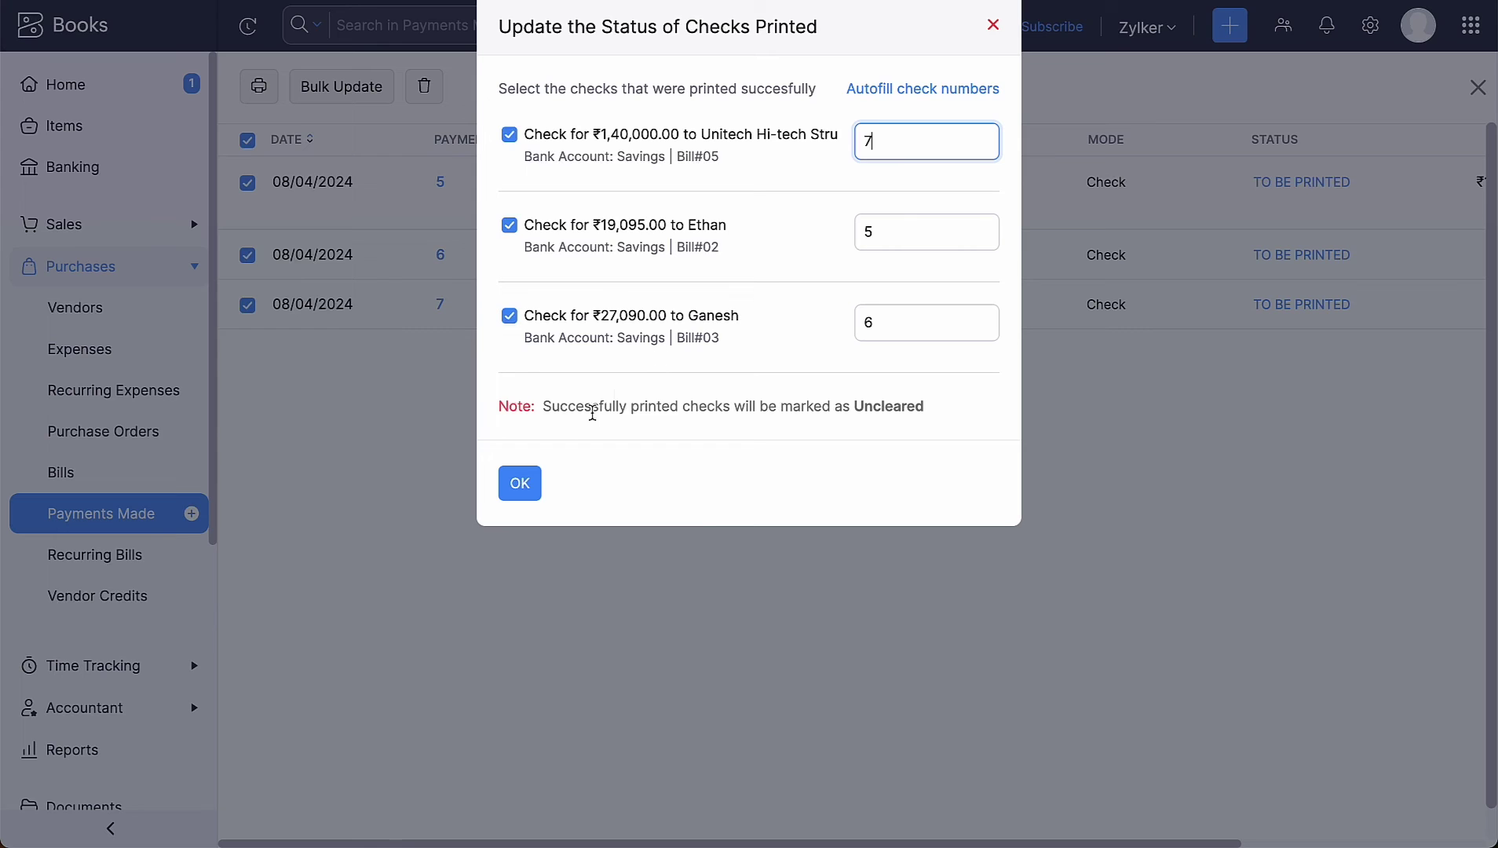
{"action": "left_click", "coordinate": [524, 491]}
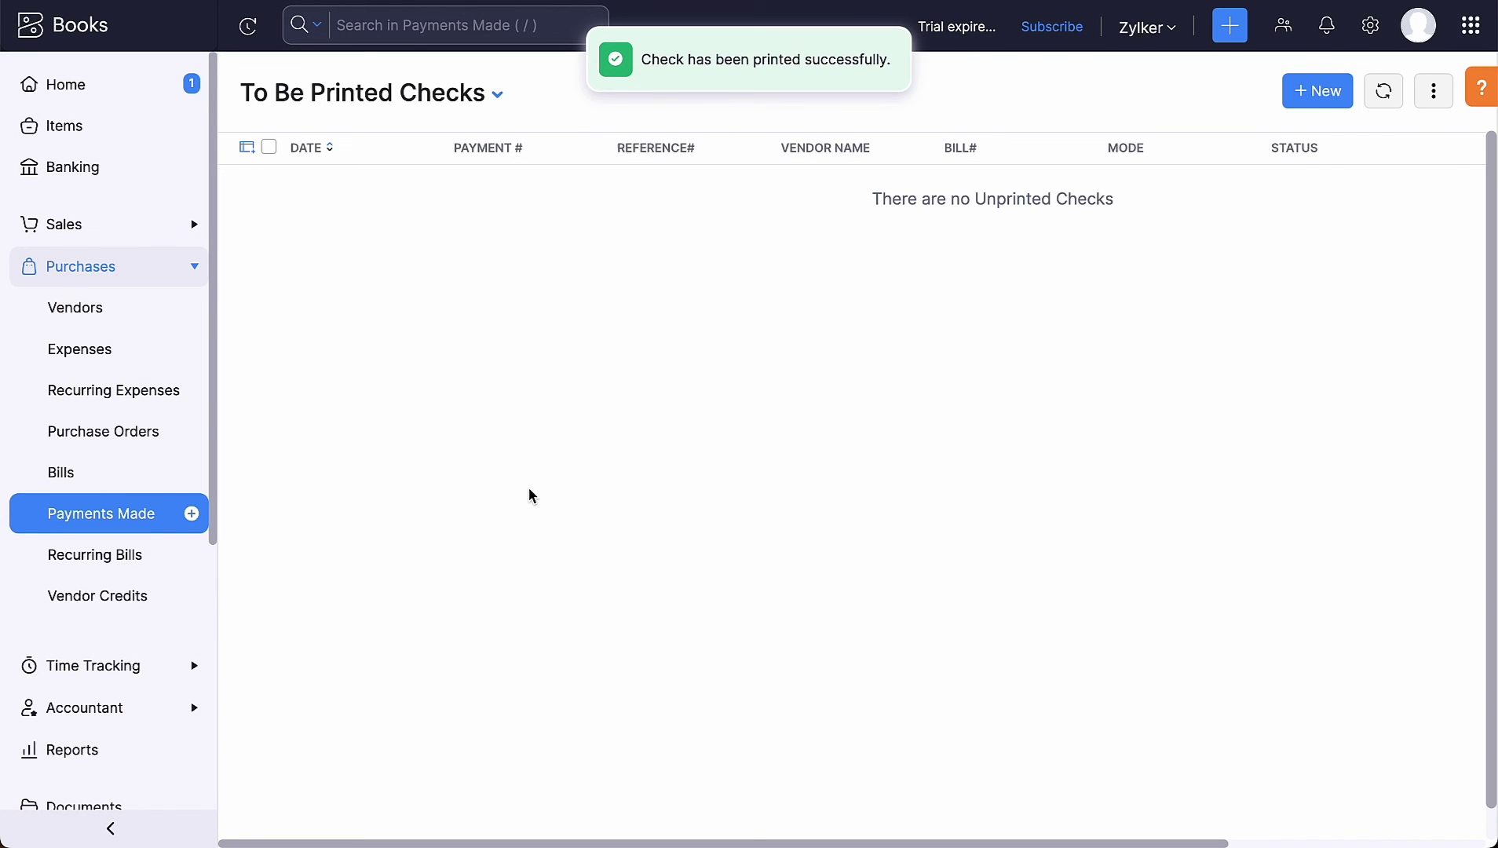
Step: Filter the payments list to the Uncleared Checks view, showing checks 7, 5 and 6
{"action": "left_click", "coordinate": [498, 95]}
{"action": "left_click", "coordinate": [453, 258]}
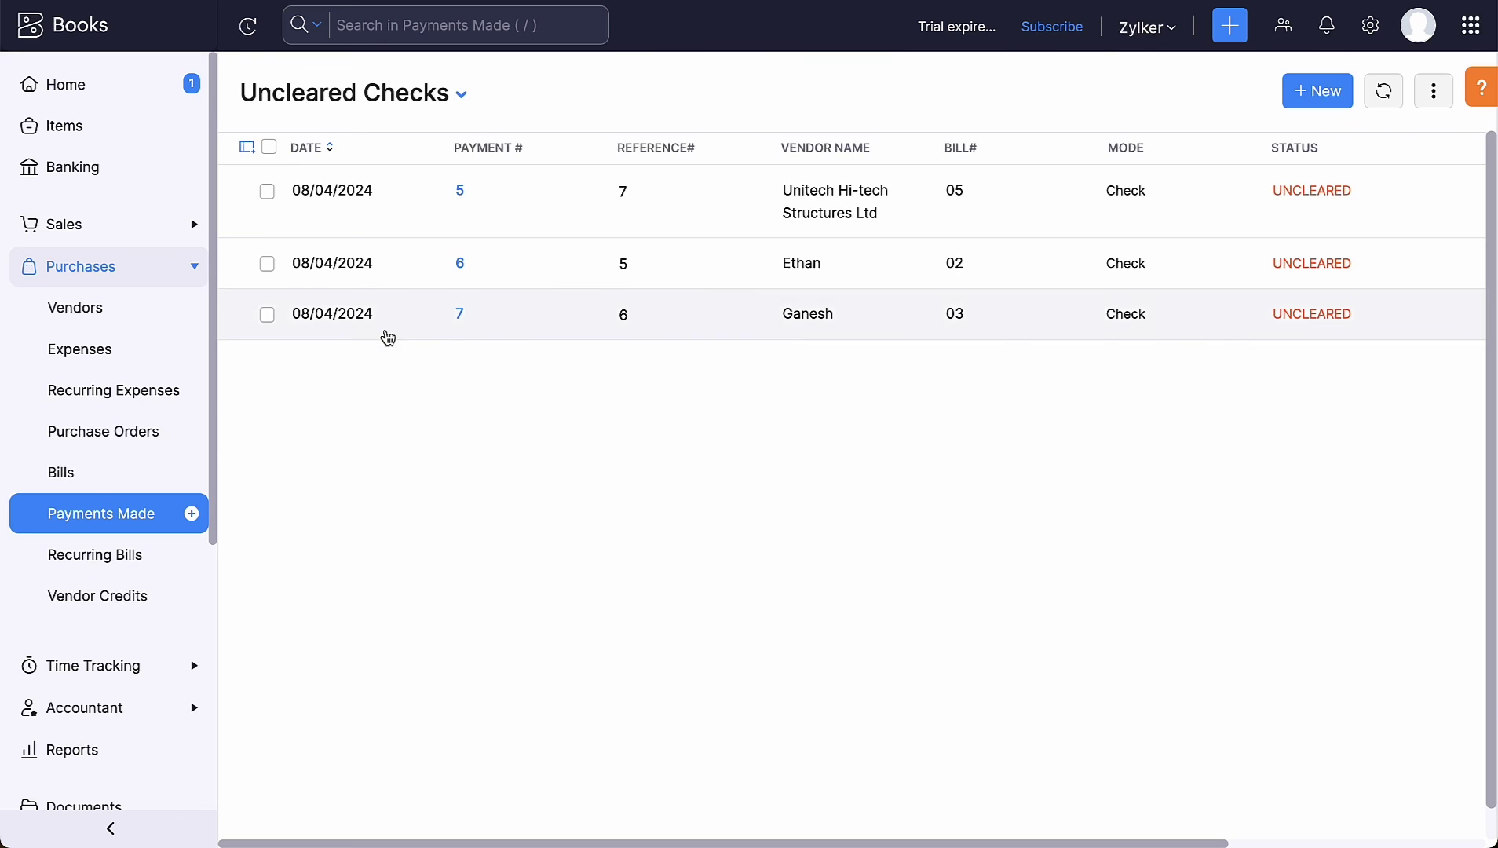
{"action": "left_click", "coordinate": [386, 336]}
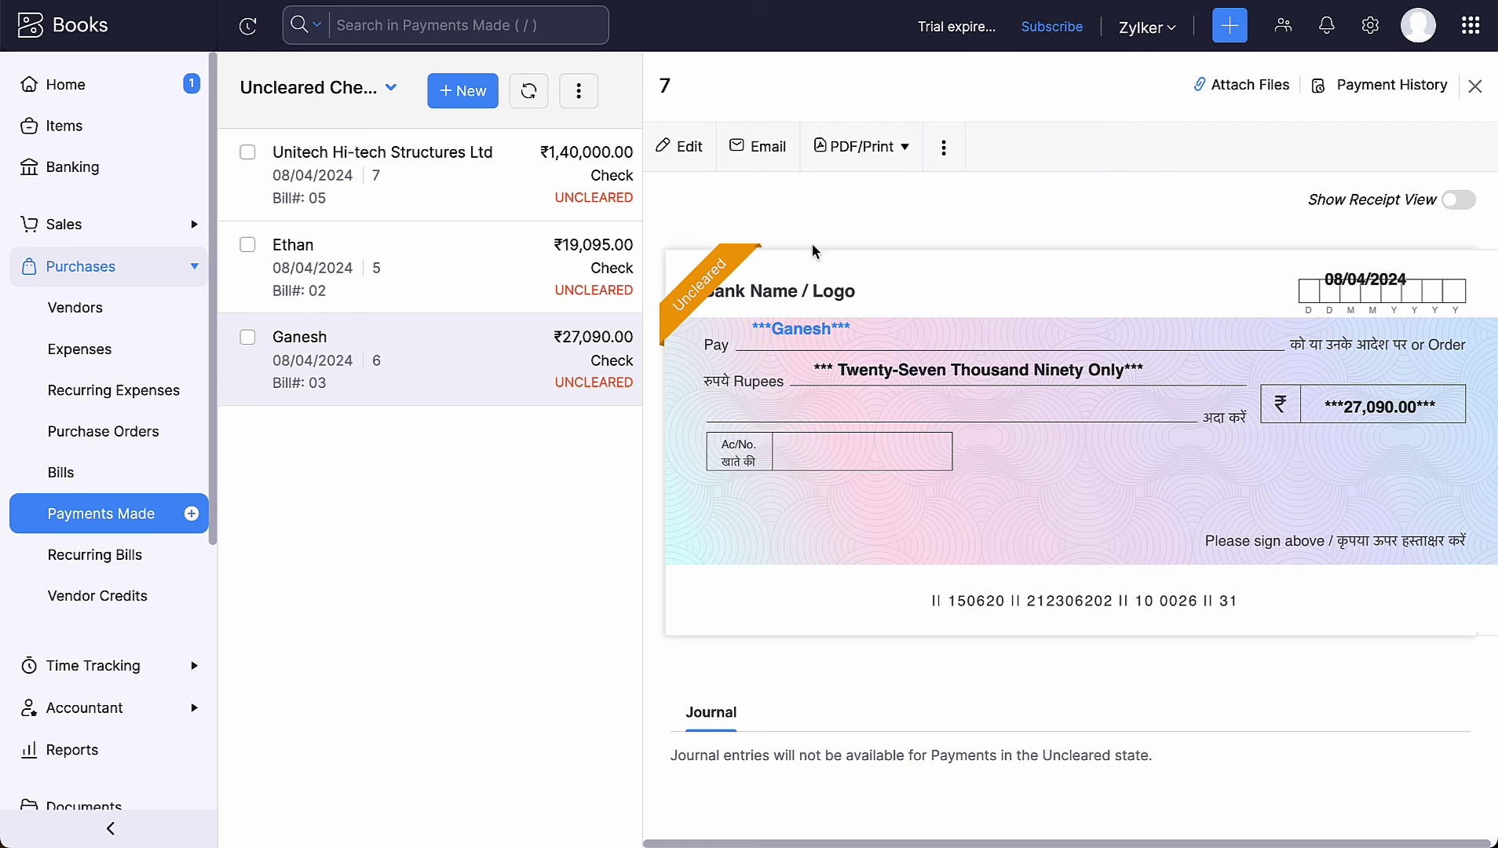
{"action": "left_click", "coordinate": [944, 147]}
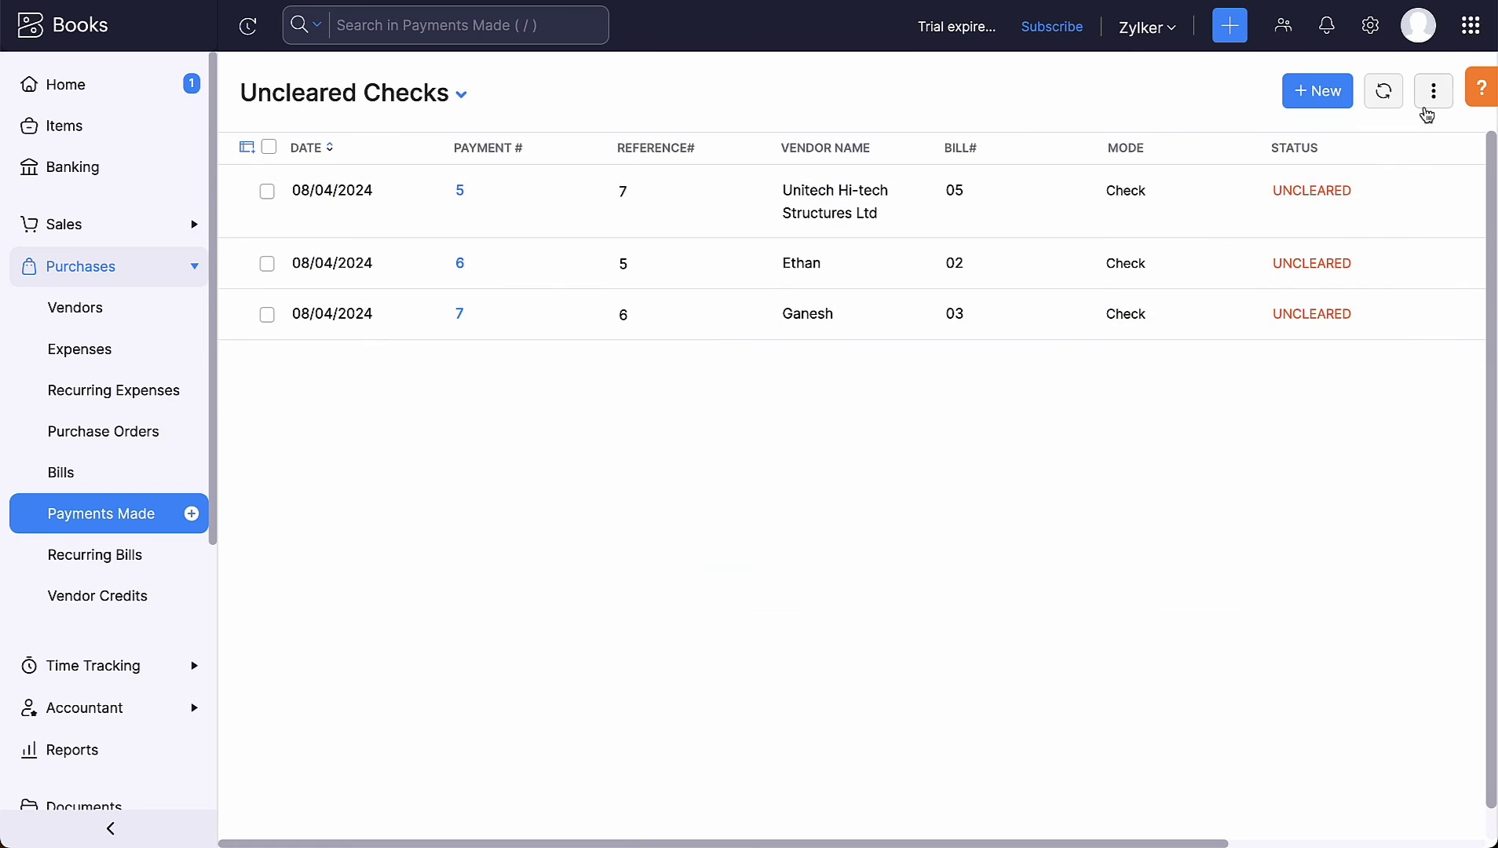
{"action": "left_click", "coordinate": [1434, 90]}
Step: Bulk update all three uncleared checks so their Payment Mode becomes Cash
{"action": "mouse_move", "coordinate": [1365, 137]}
{"action": "left_click", "coordinate": [1030, 403]}
{"action": "left_click", "coordinate": [269, 147]}
{"action": "left_click", "coordinate": [338, 88]}
{"action": "left_click", "coordinate": [538, 136]}
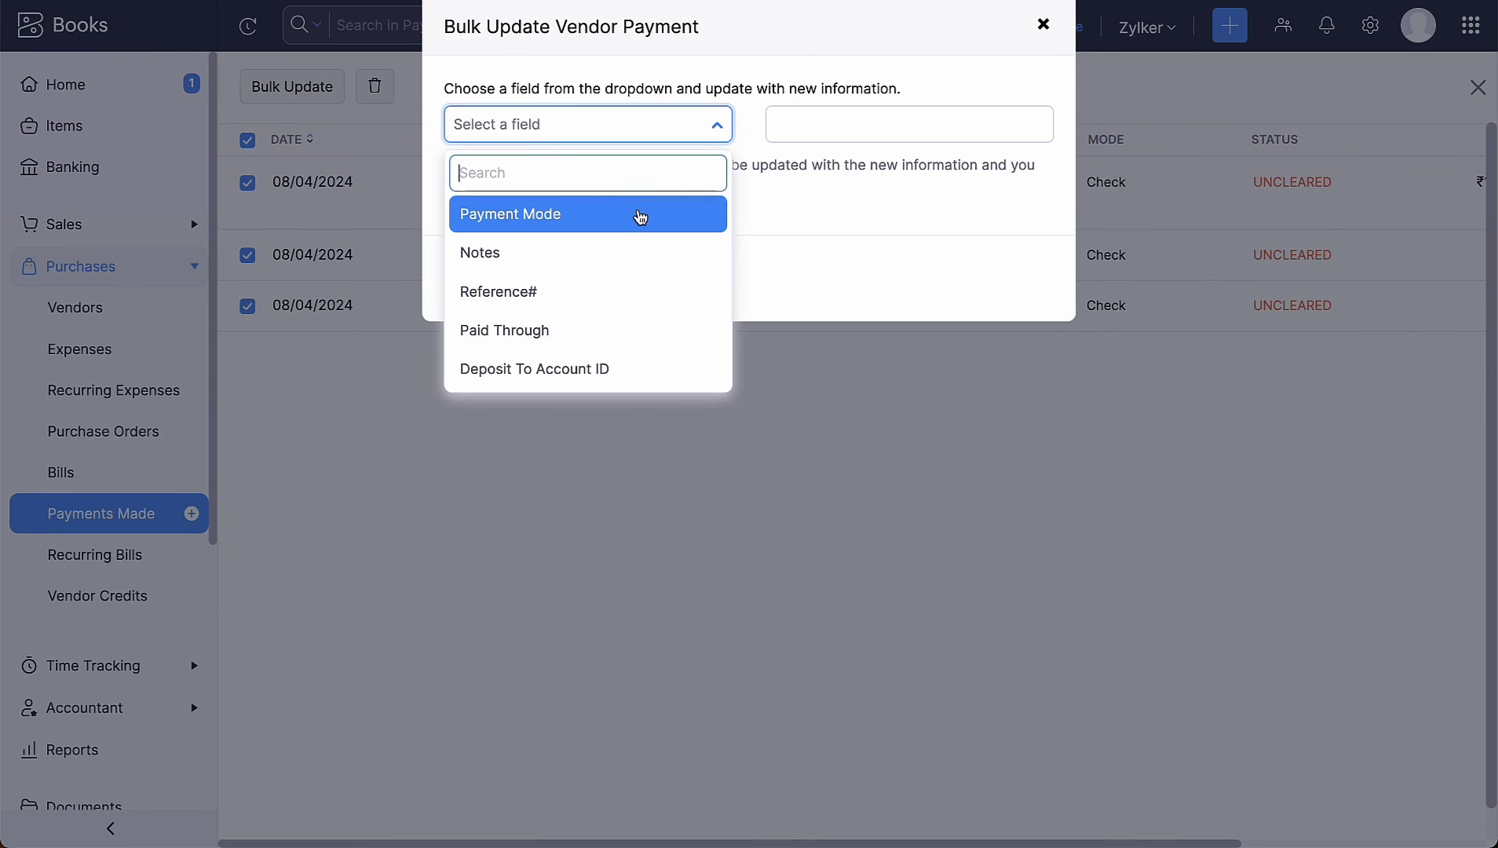
{"action": "left_click", "coordinate": [637, 213]}
{"action": "left_click", "coordinate": [825, 125]}
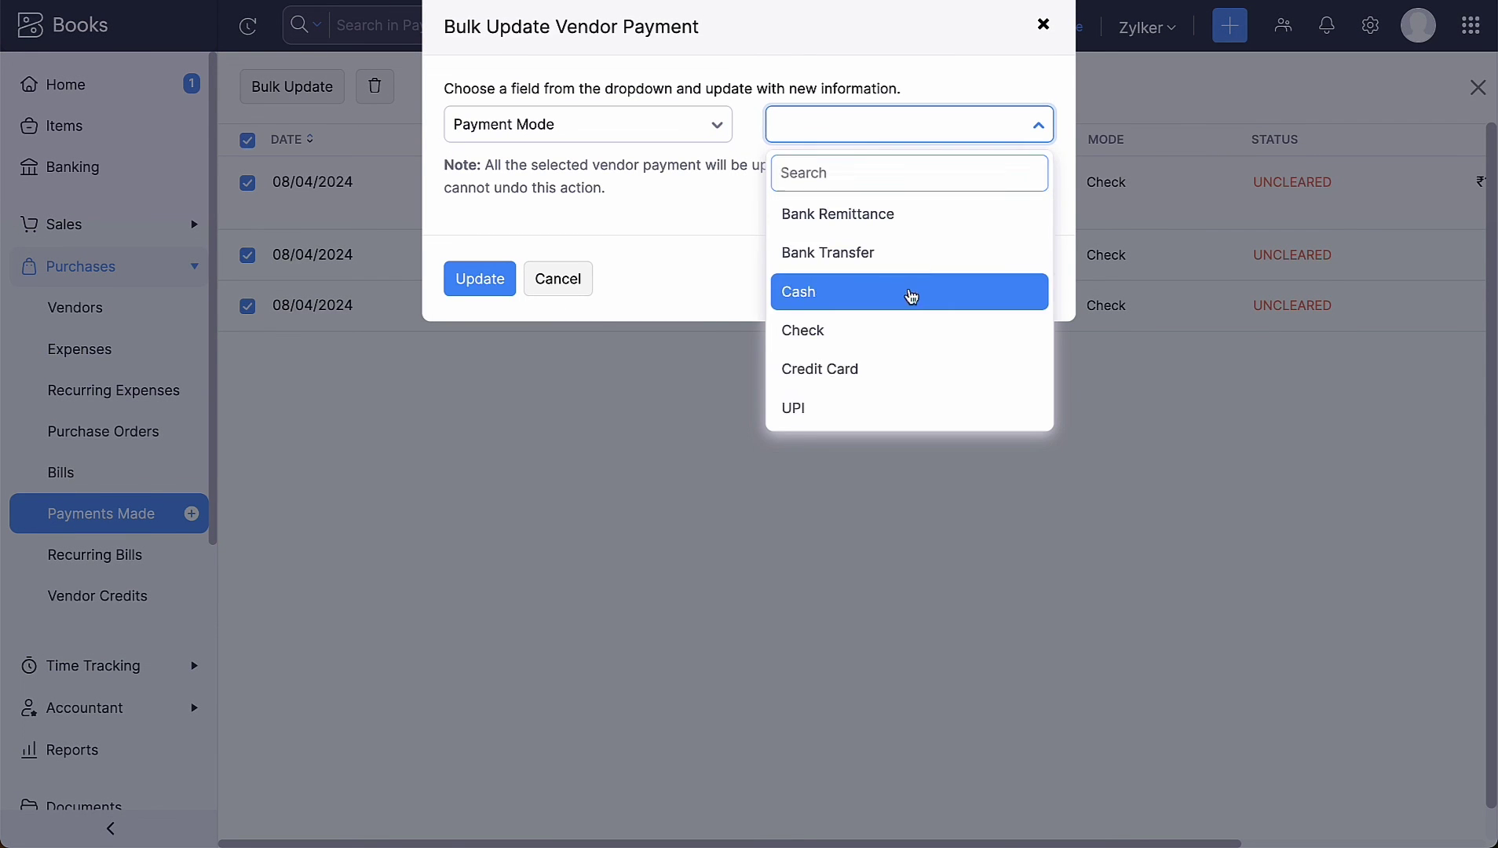
{"action": "left_click", "coordinate": [909, 294]}
{"action": "left_click", "coordinate": [501, 284]}
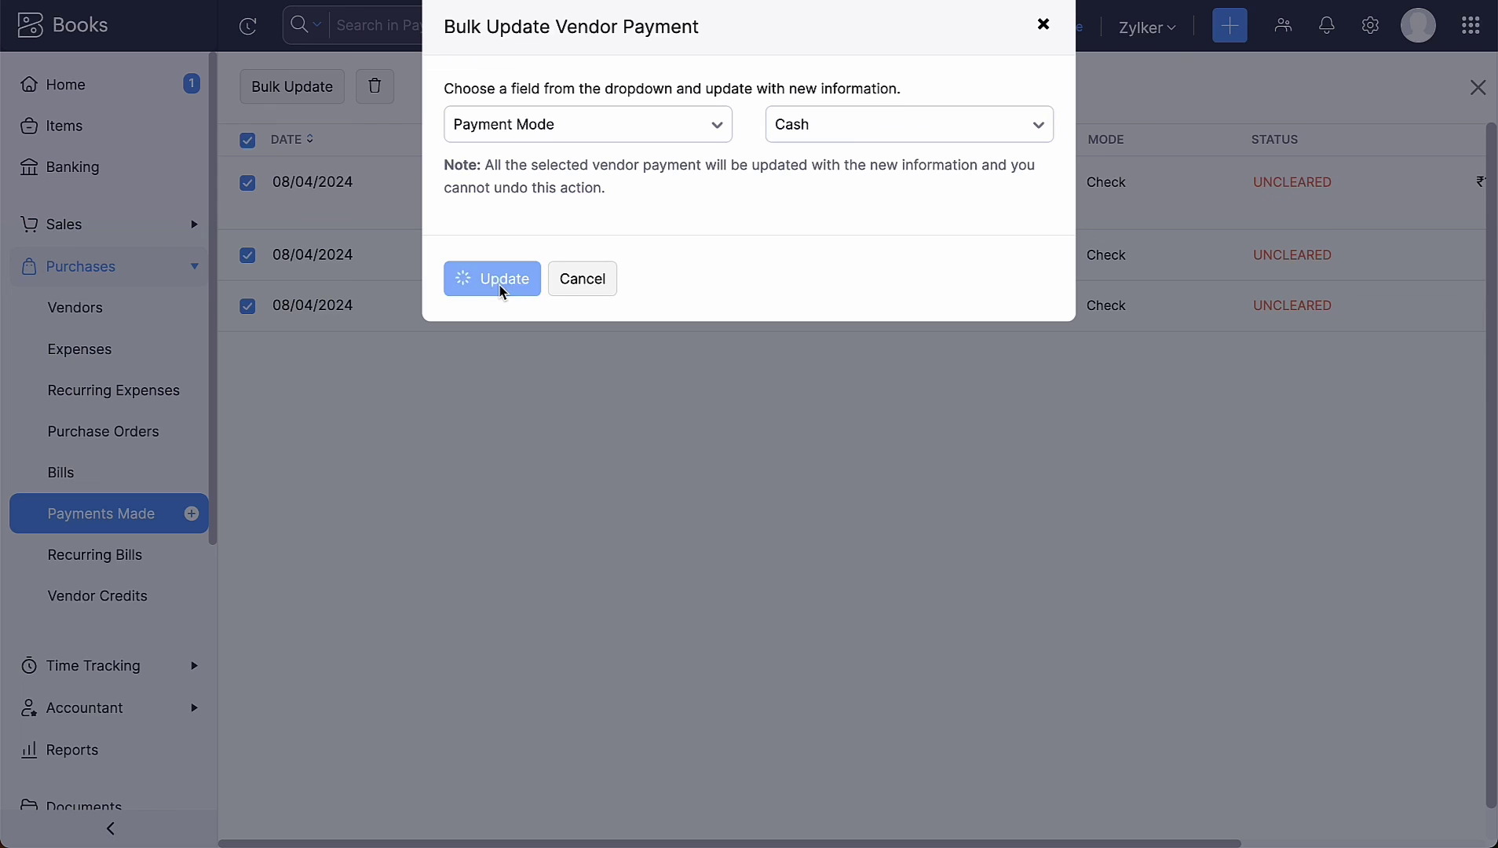